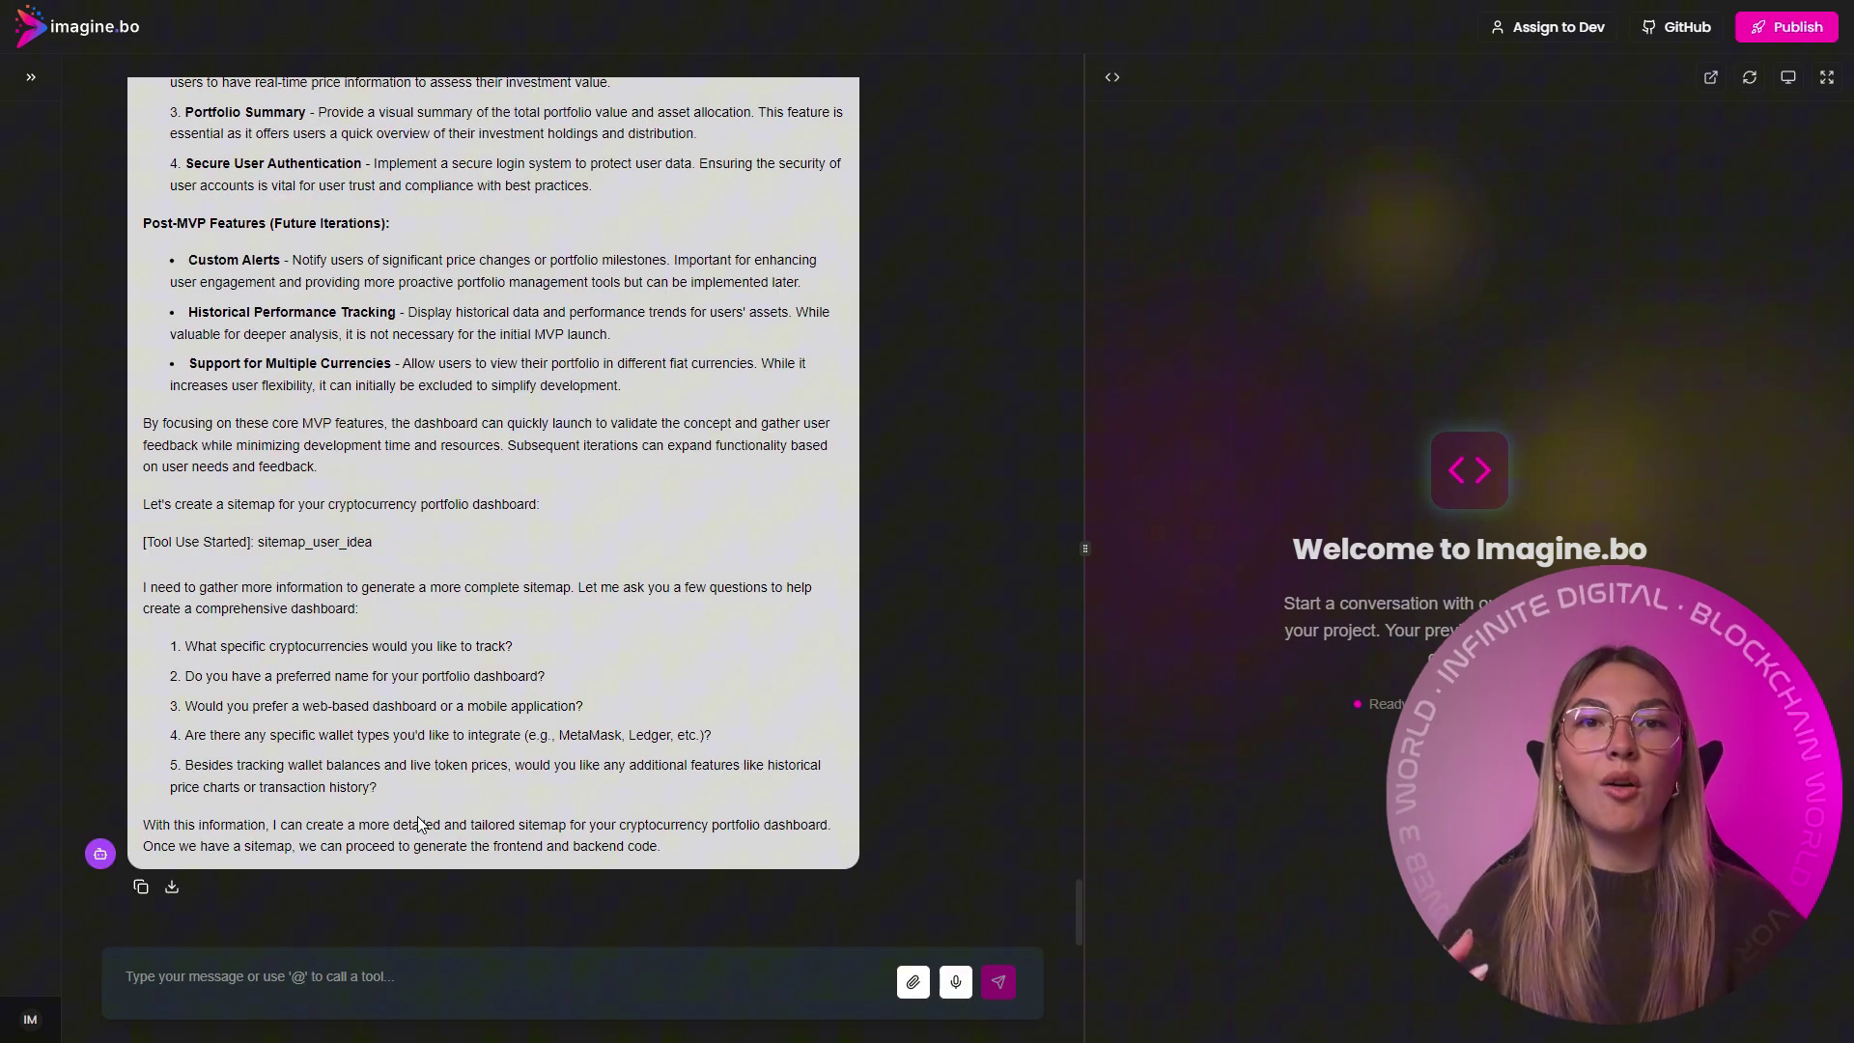
text(and some more 2. No 3. Web 4. Metamask 5. Yes)
Send answers to the AI's five questions and request 'Make frontend' for the crypto dashboard.
key(Return)
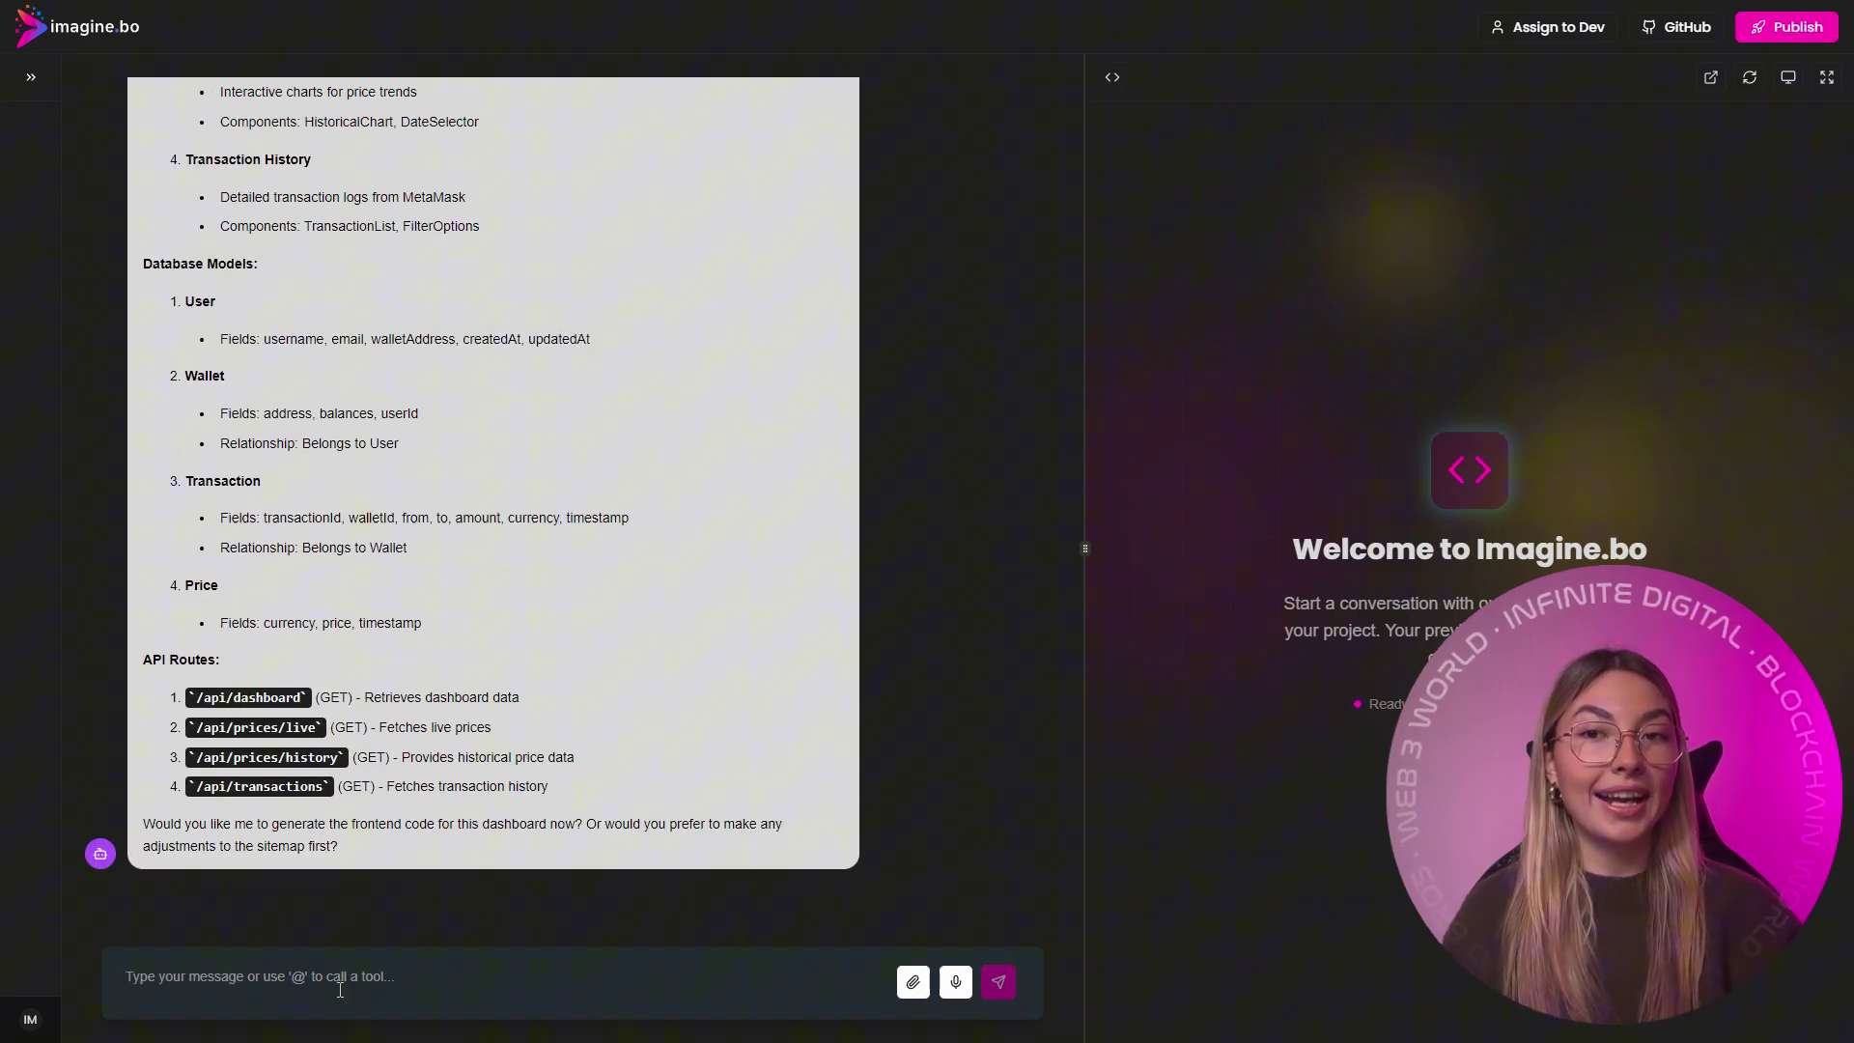
key(Return)
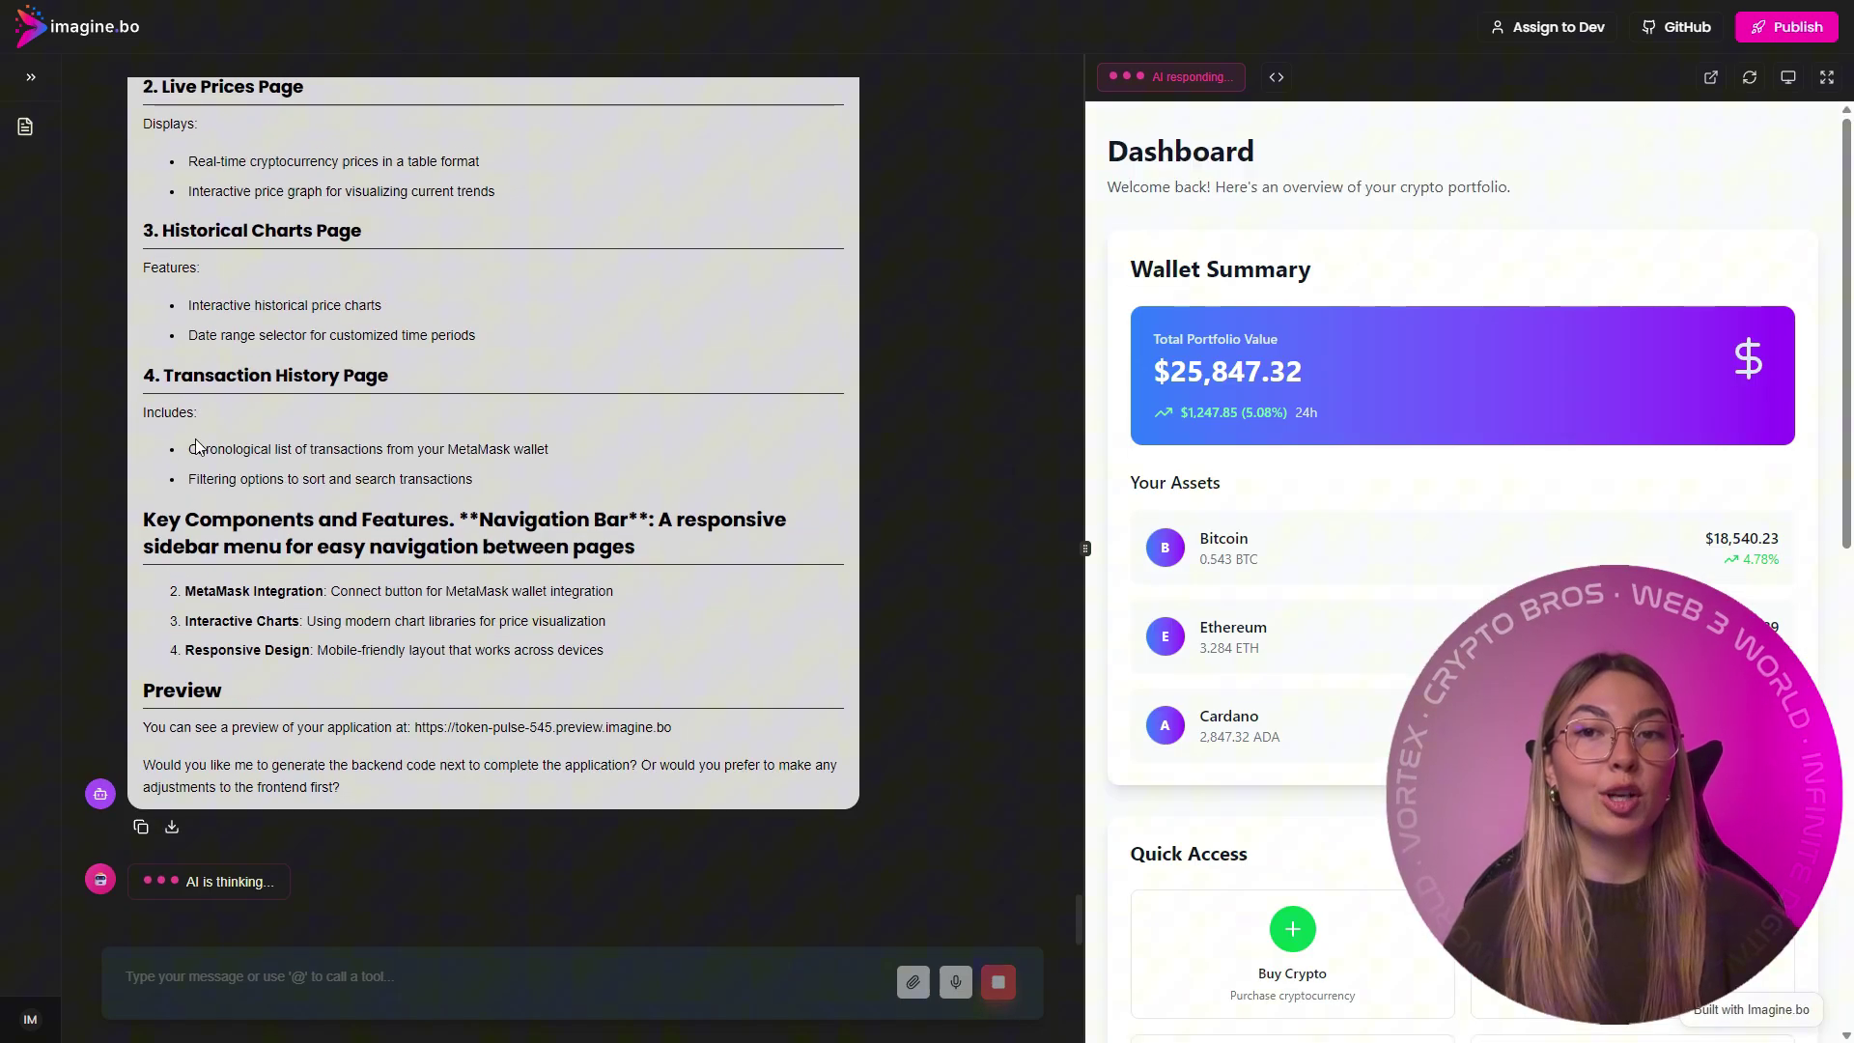
scroll(1739, 218, down, 10)
Check the Deploy to Vercel details and view the live crypto dashboard full screen.
click(1785, 78)
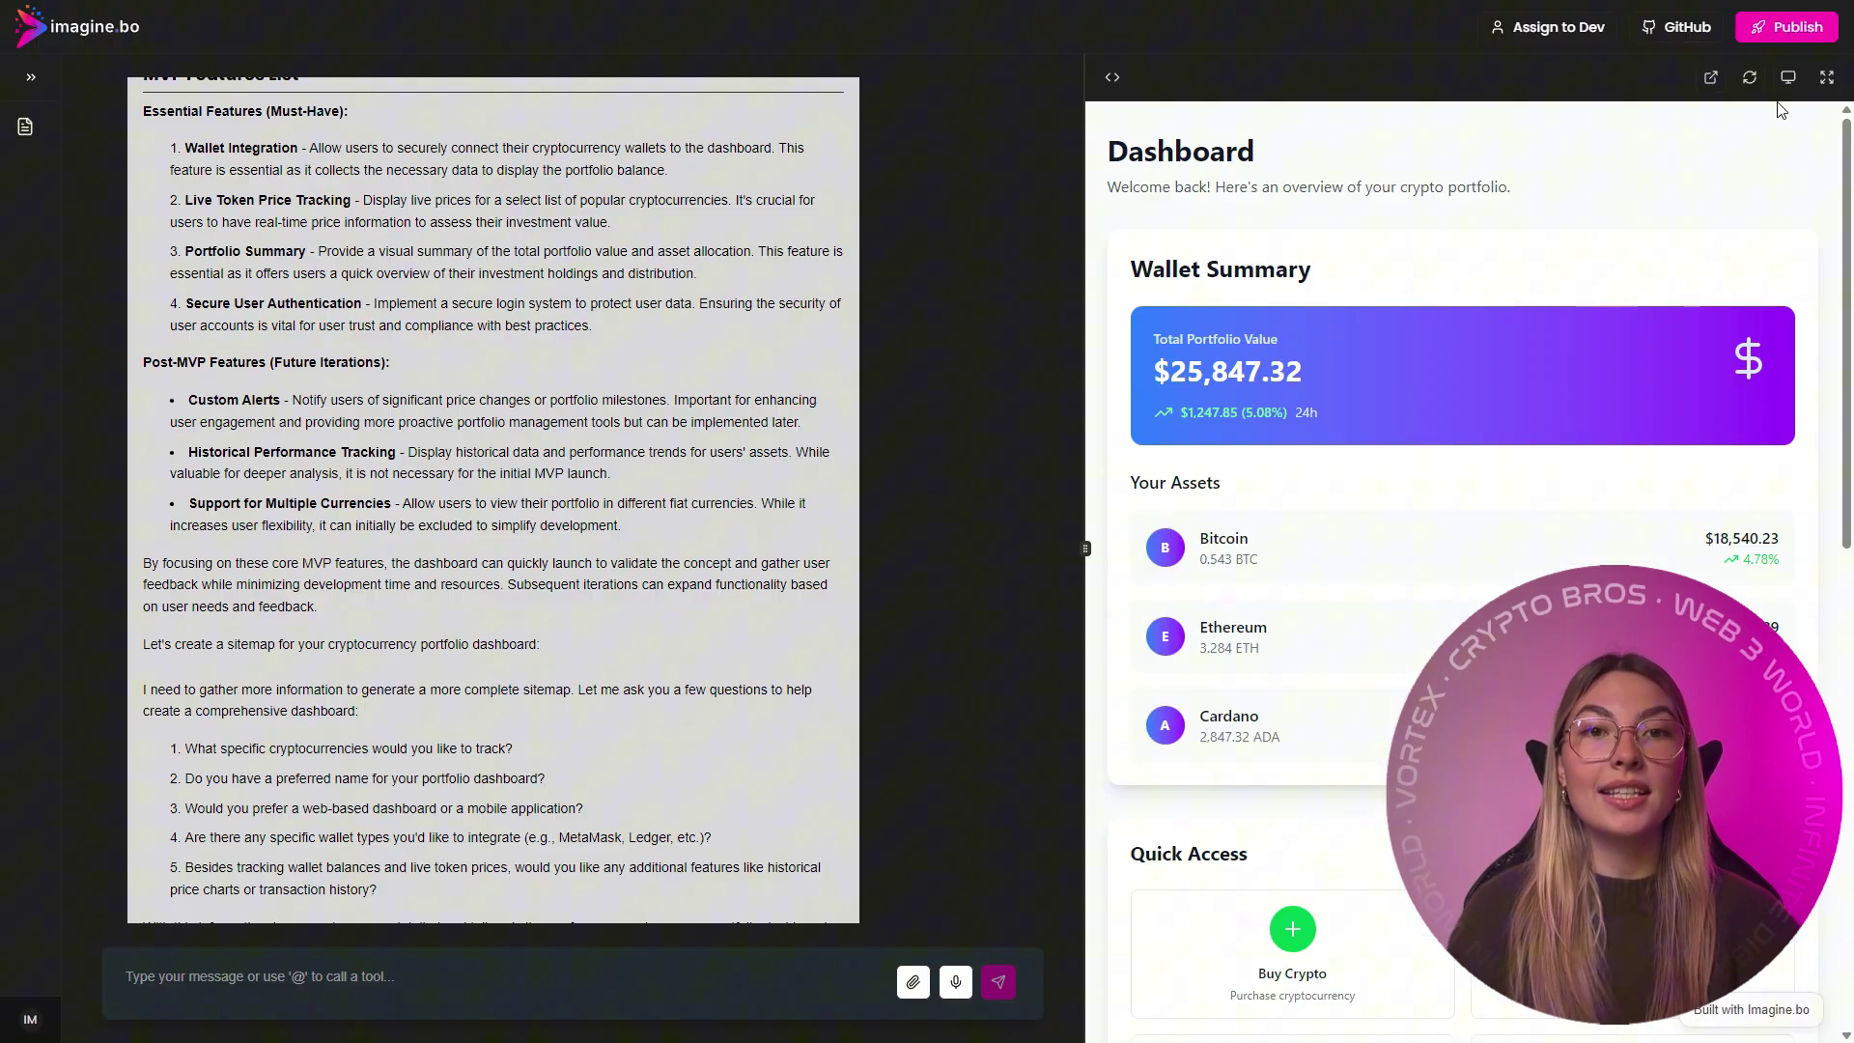
click(1772, 33)
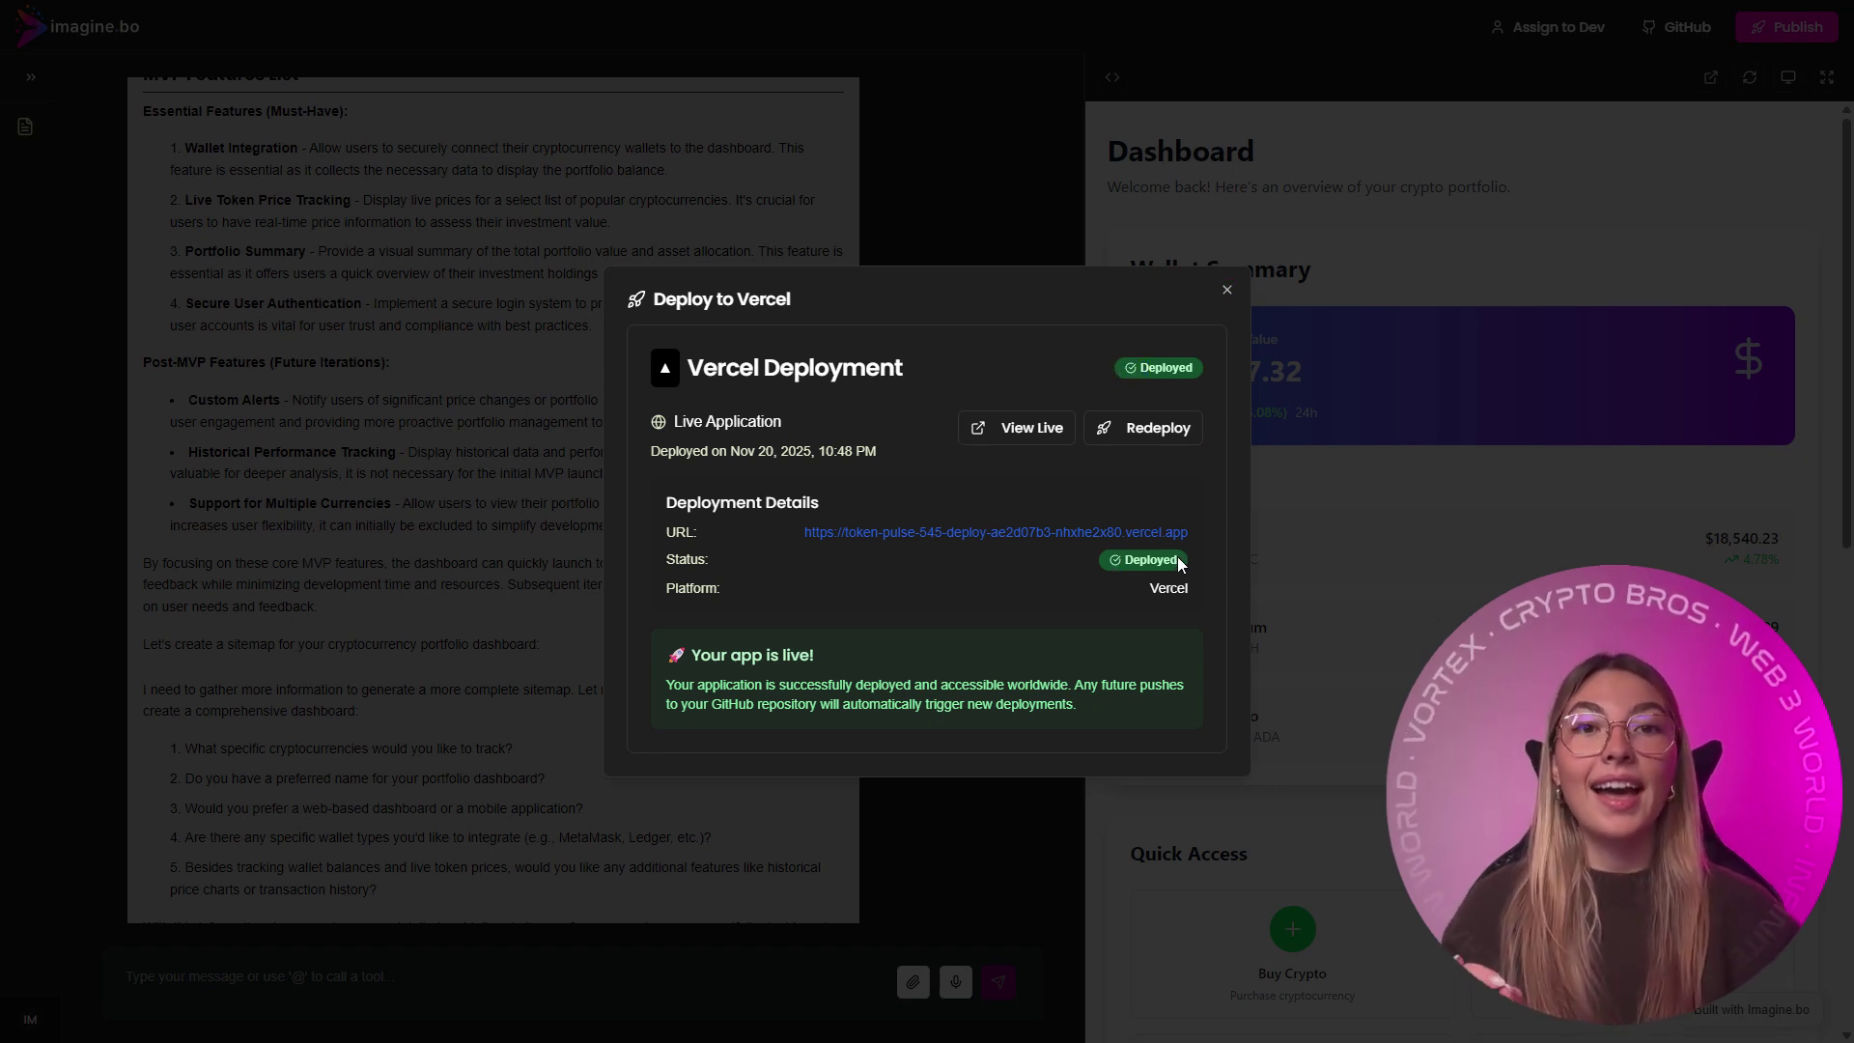
click(1034, 430)
scroll(716, 474, down, 2)
scroll(718, 474, down, 3)
scroll(806, 582, up, 3)
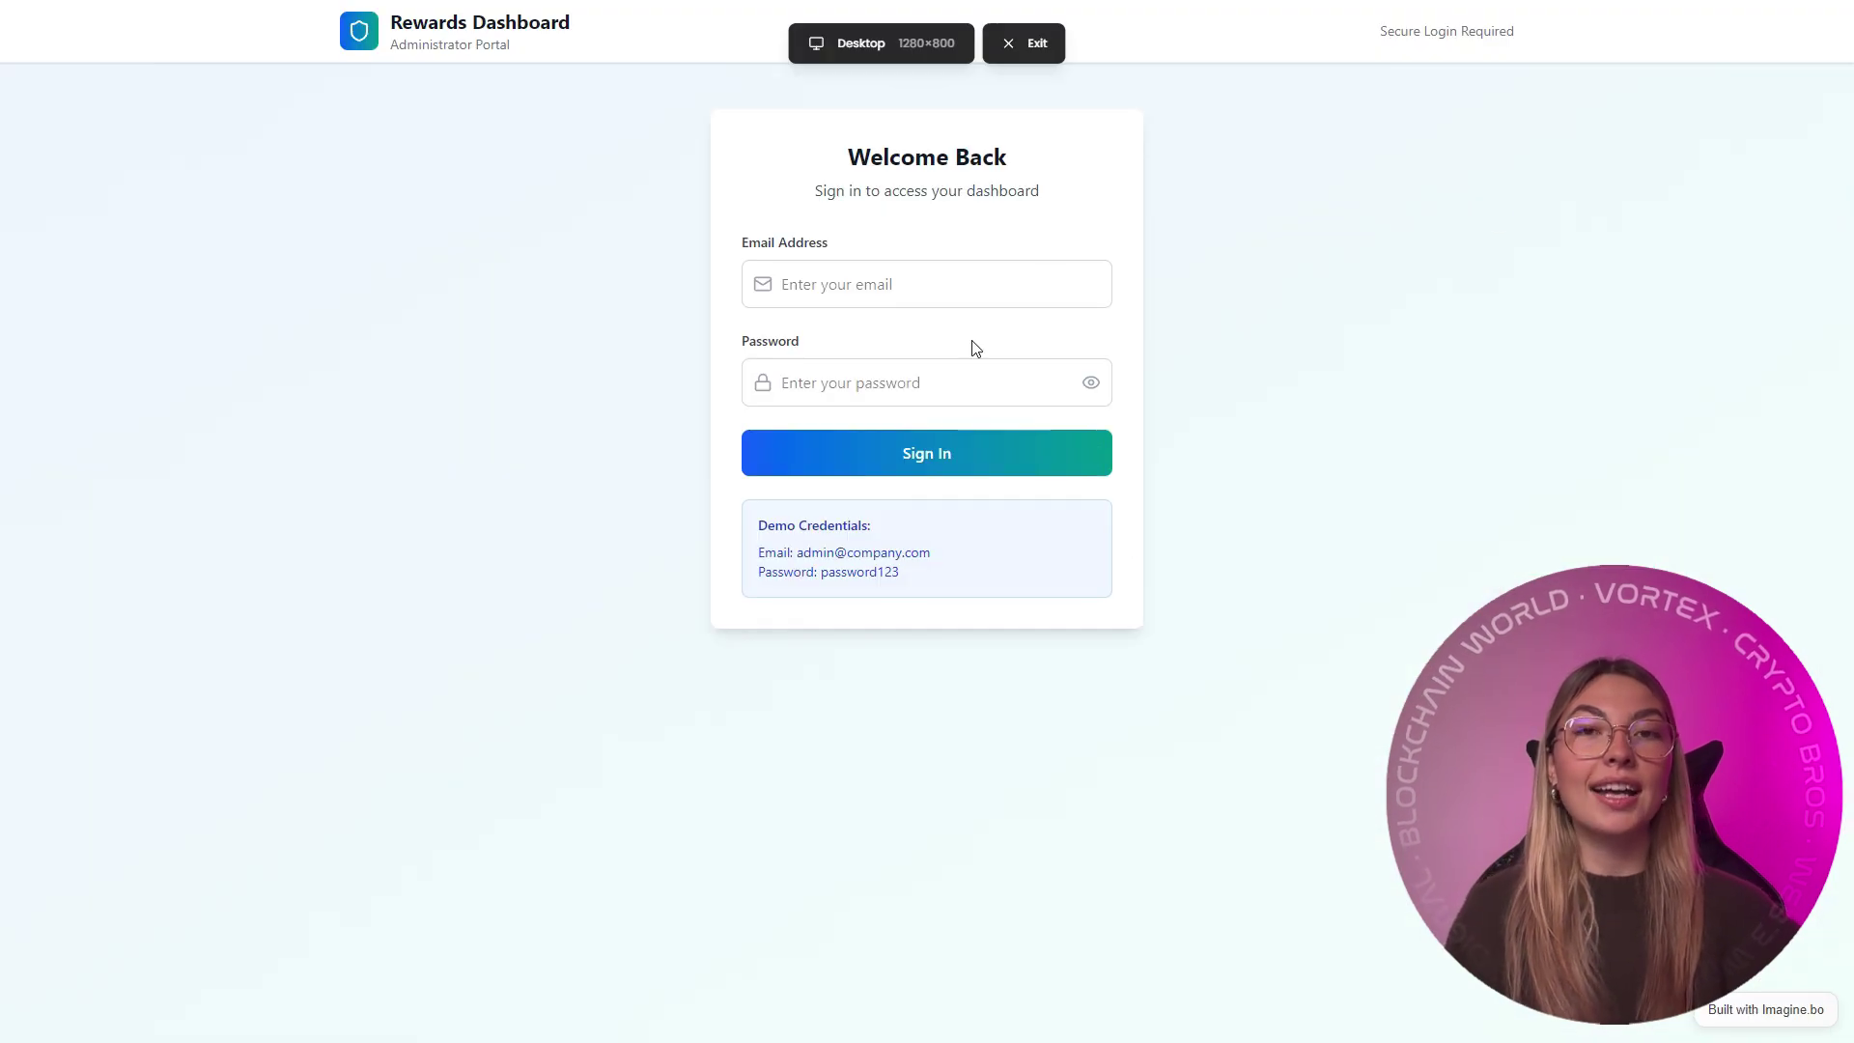
click(928, 284)
click(927, 382)
drag(796, 553, 930, 552)
click(927, 284)
text(admin@company.com)
click(855, 469)
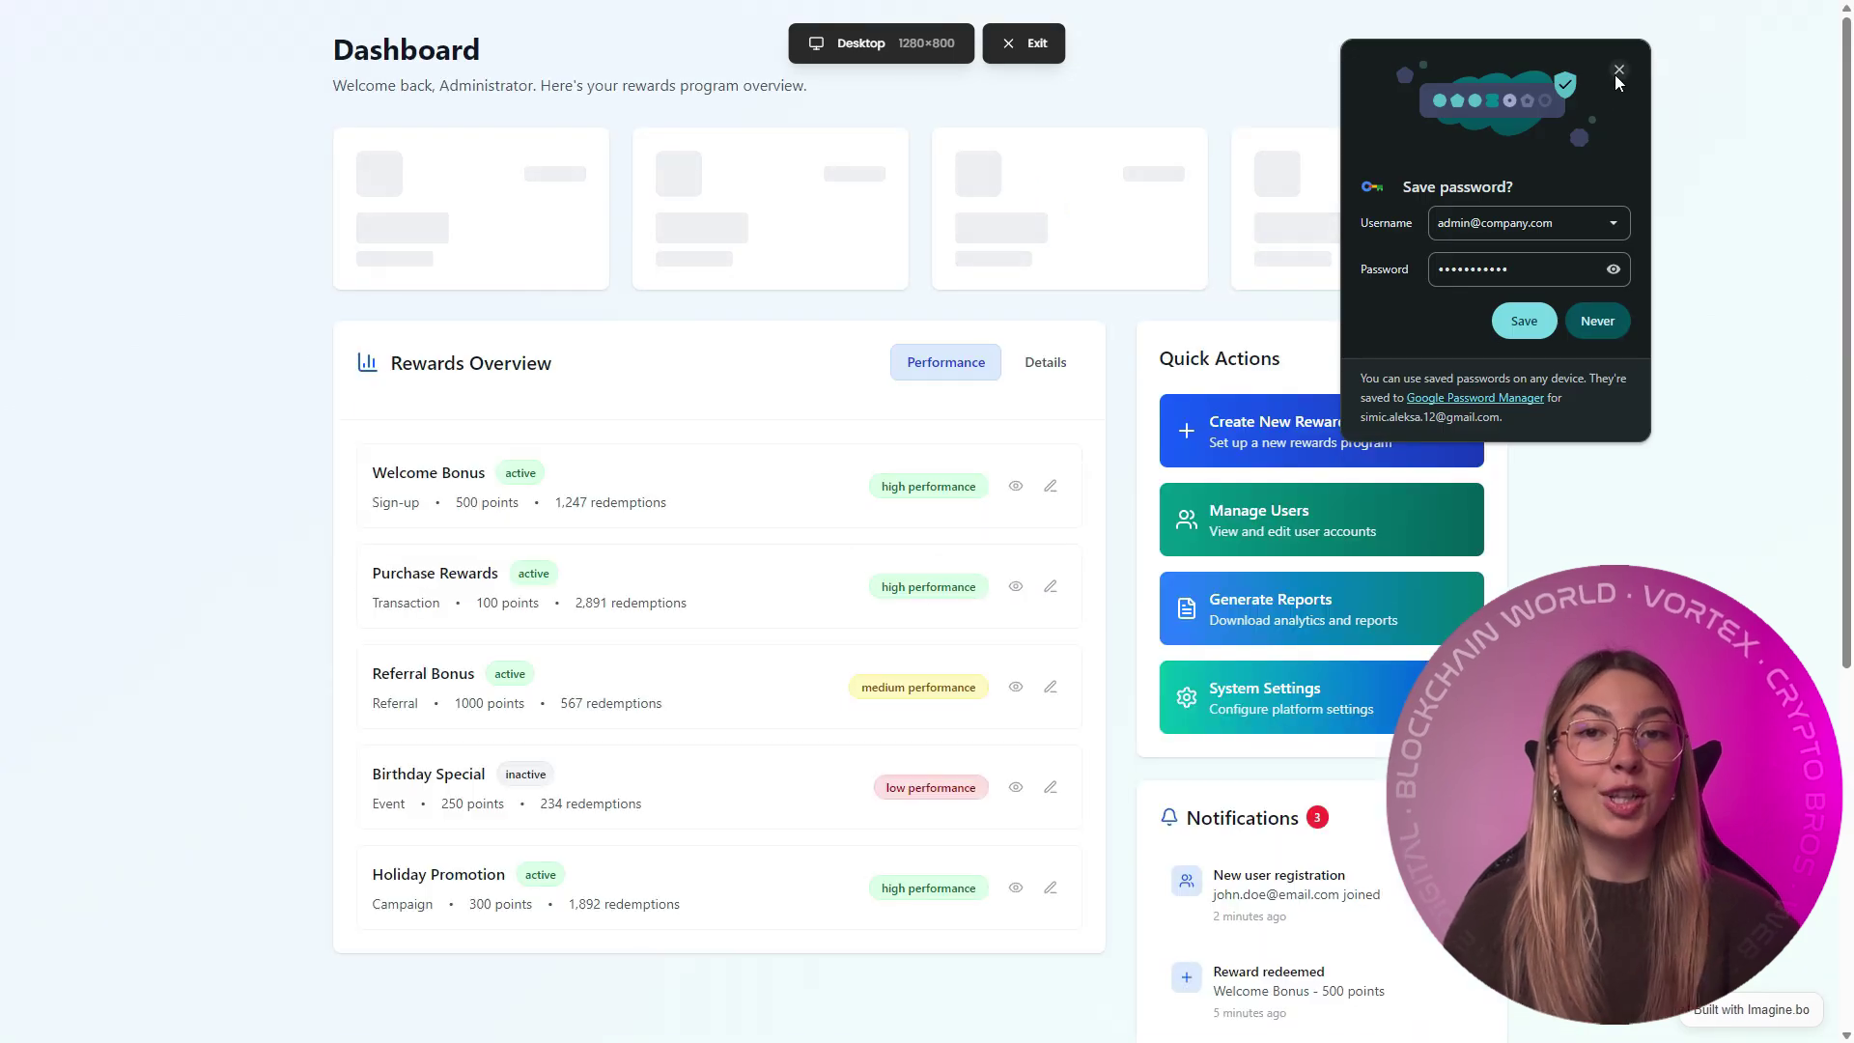
Dismiss the browser's save-password prompt over the rewards dashboard.
click(1620, 70)
scroll(1019, 364, down, 1)
scroll(1325, 589, down, 3)
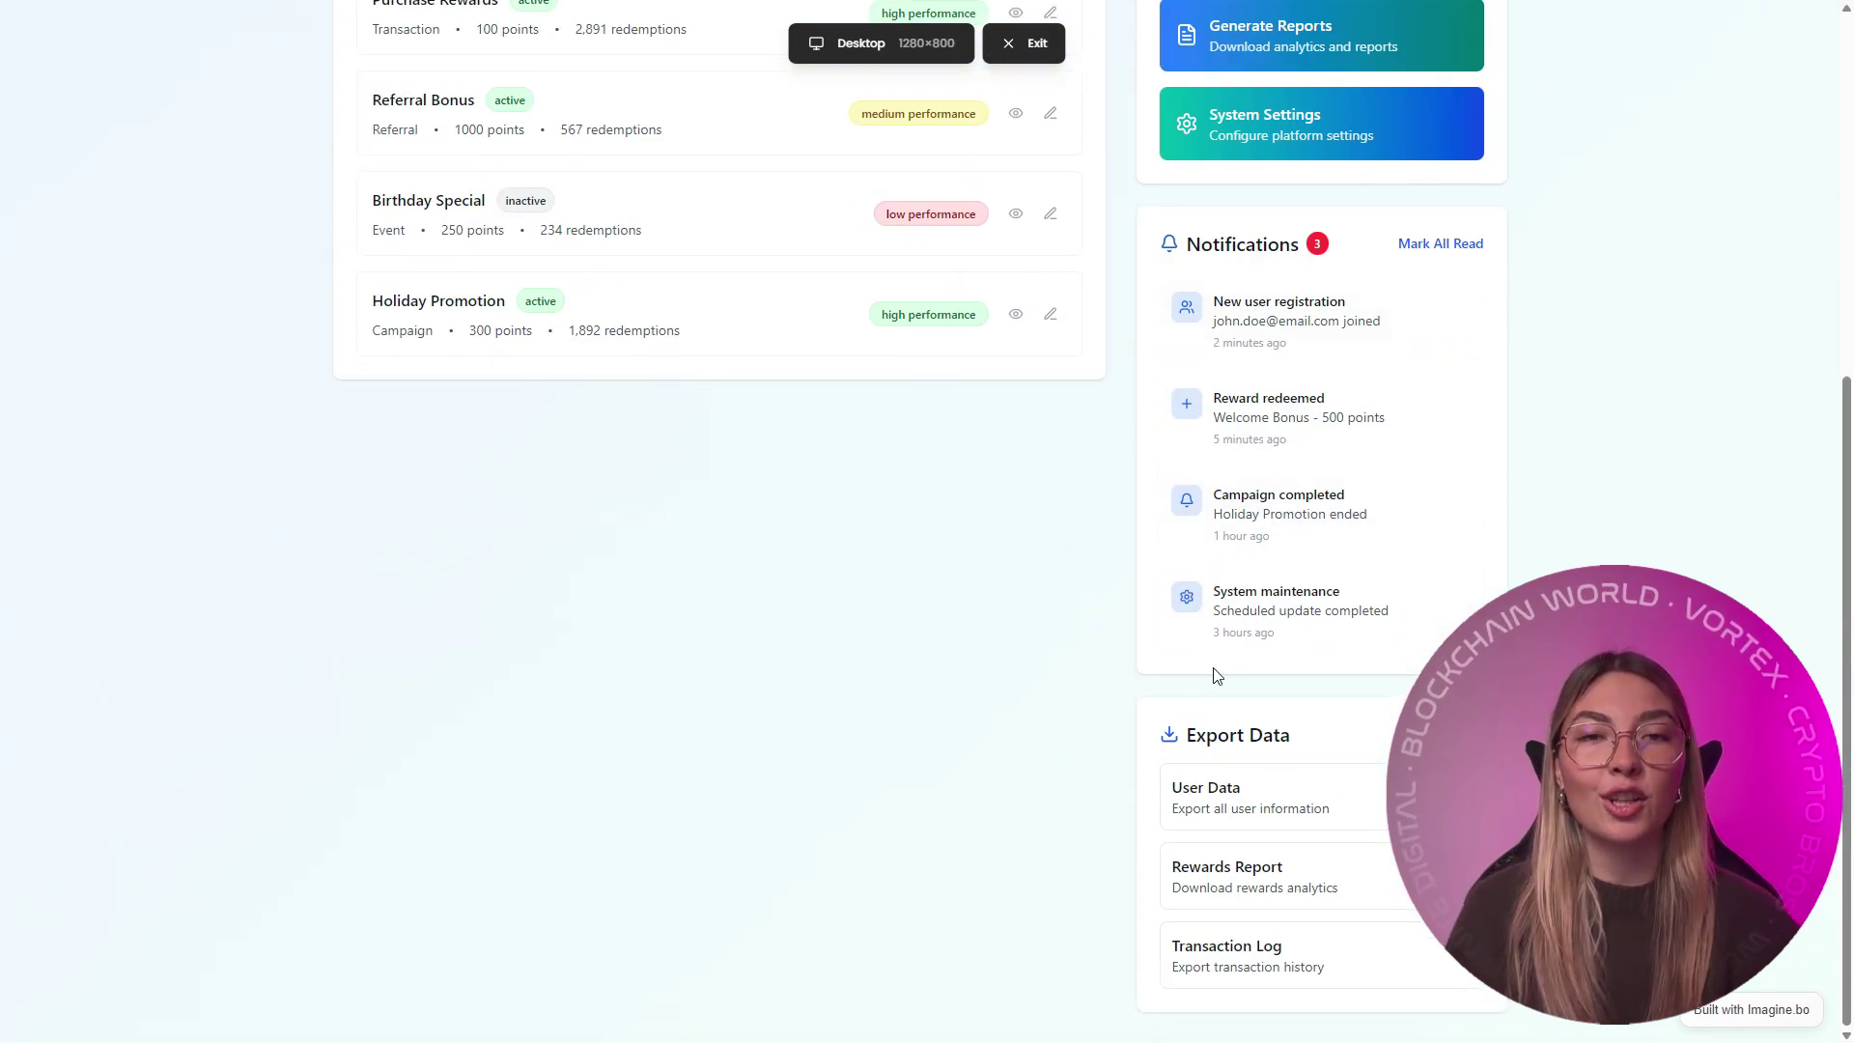
scroll(1208, 654, up, 4)
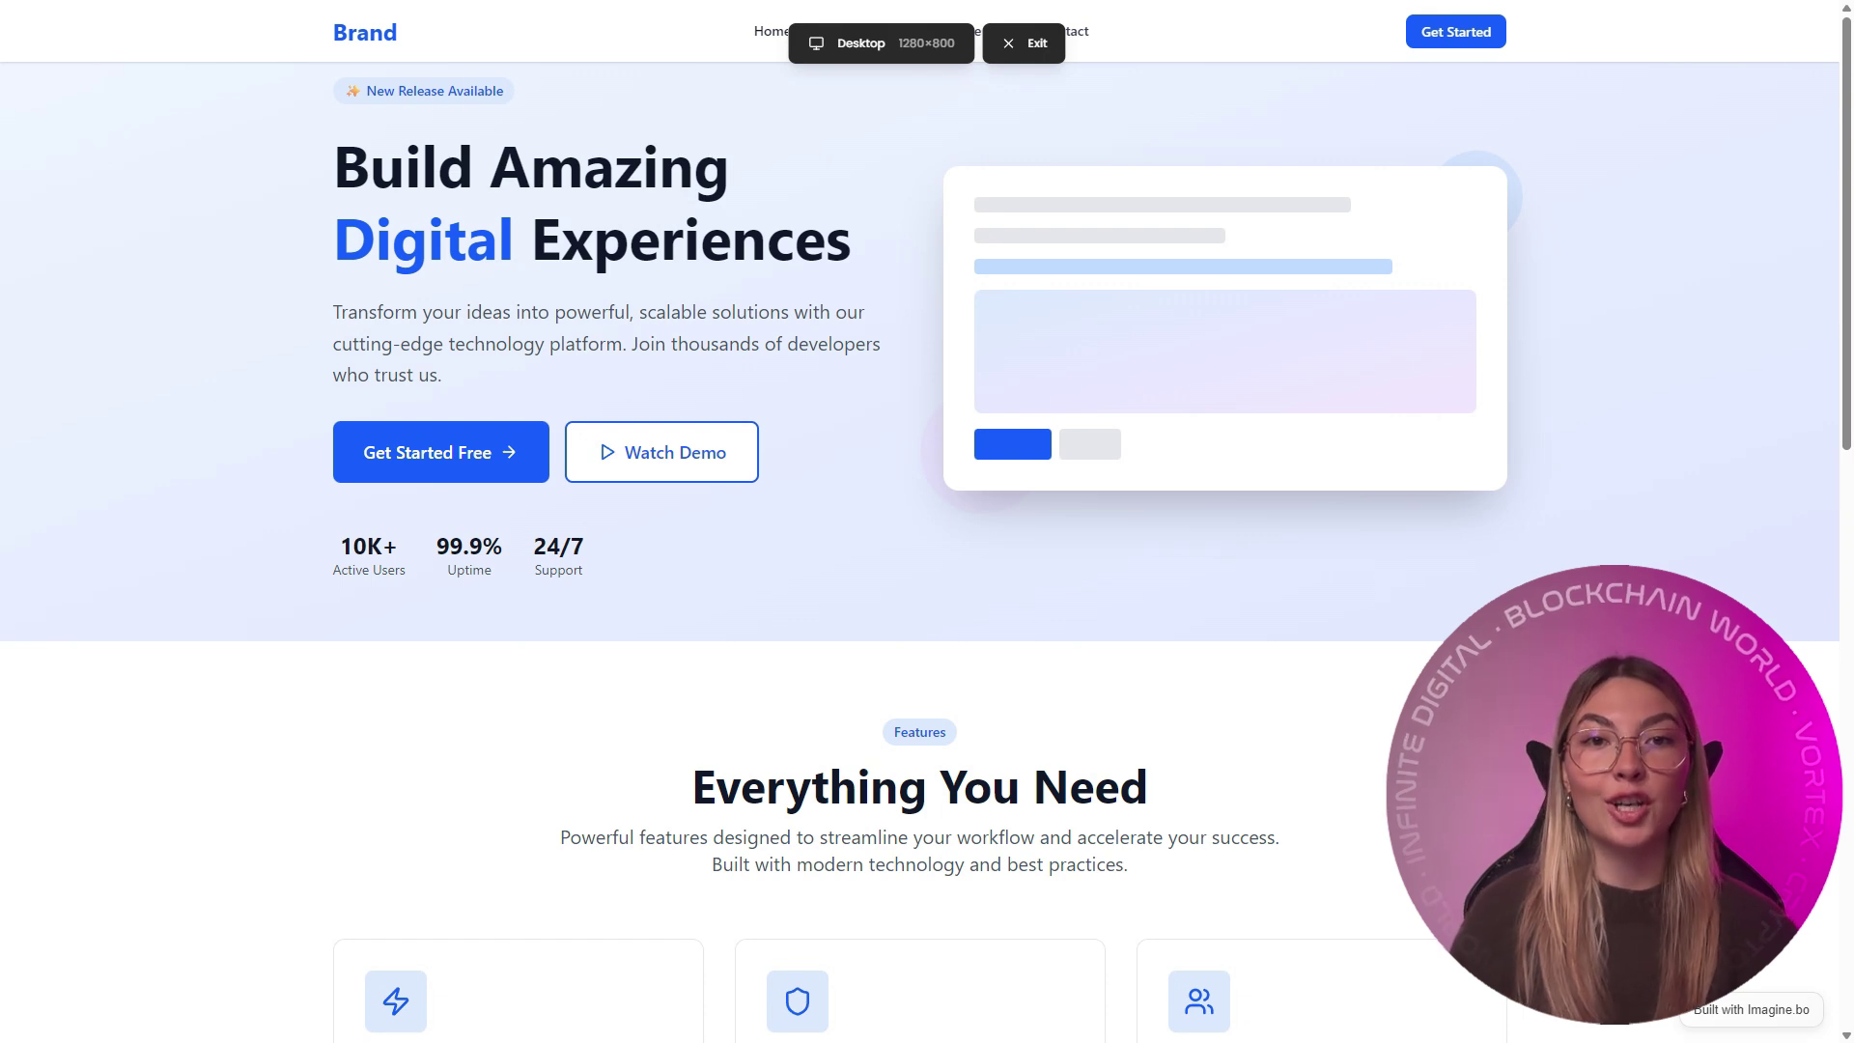
scroll(921, 551, down, 2)
scroll(920, 551, down, 1)
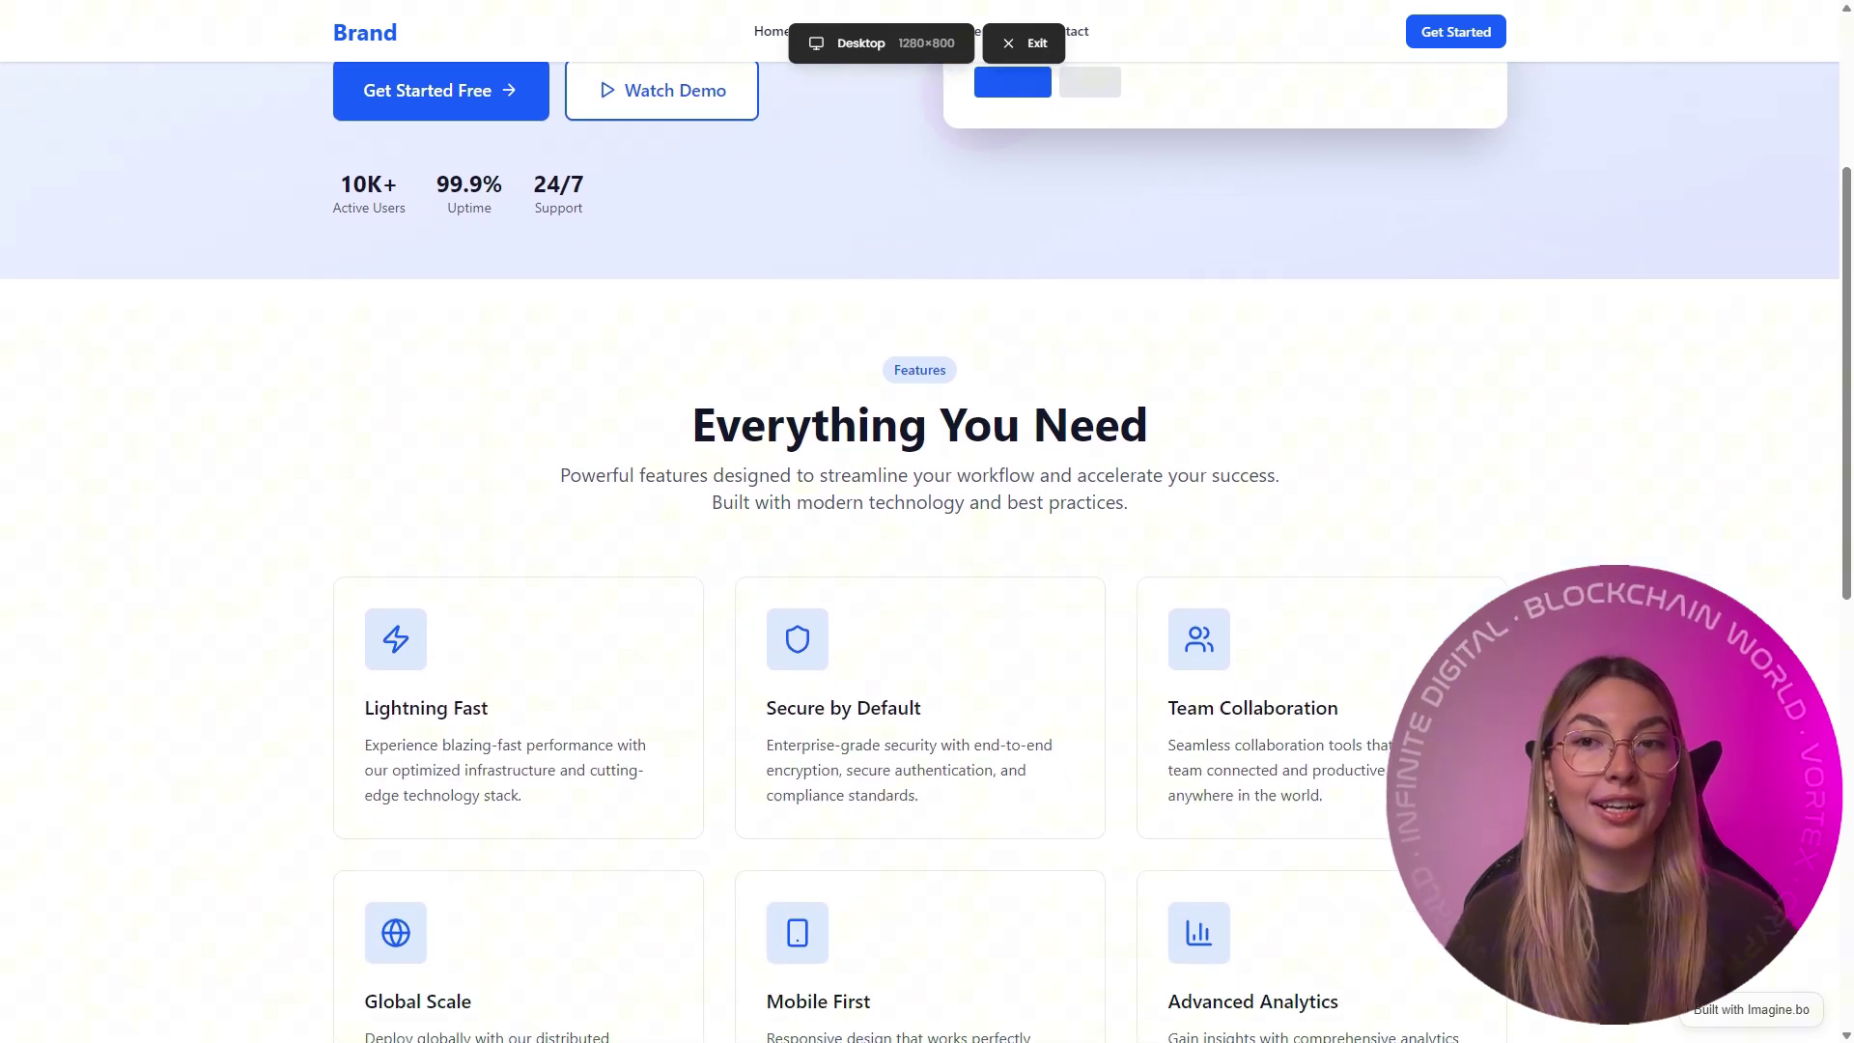
scroll(921, 551, down, 1)
scroll(919, 552, down, 1)
scroll(920, 551, down, 1)
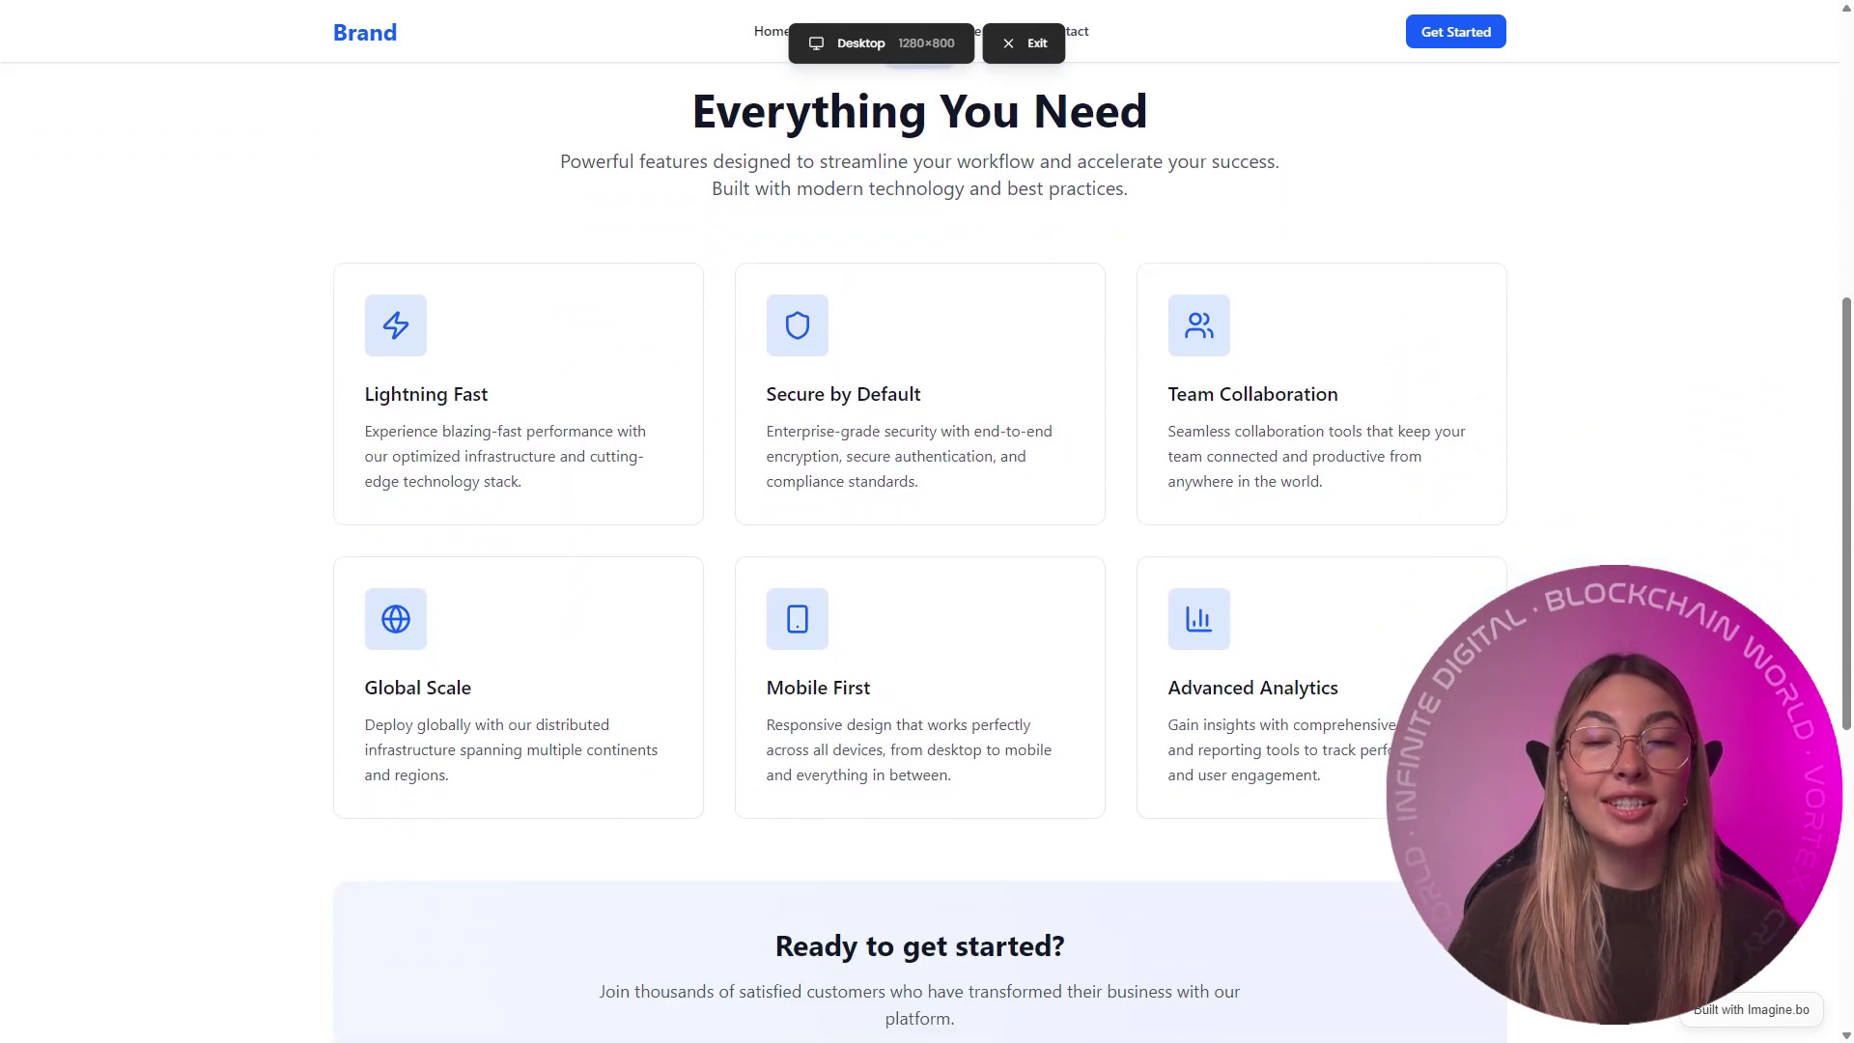
scroll(920, 550, down, 1)
scroll(920, 550, down, 1)
scroll(920, 551, down, 1)
scroll(920, 551, down, 1)
scroll(920, 551, down, 1)
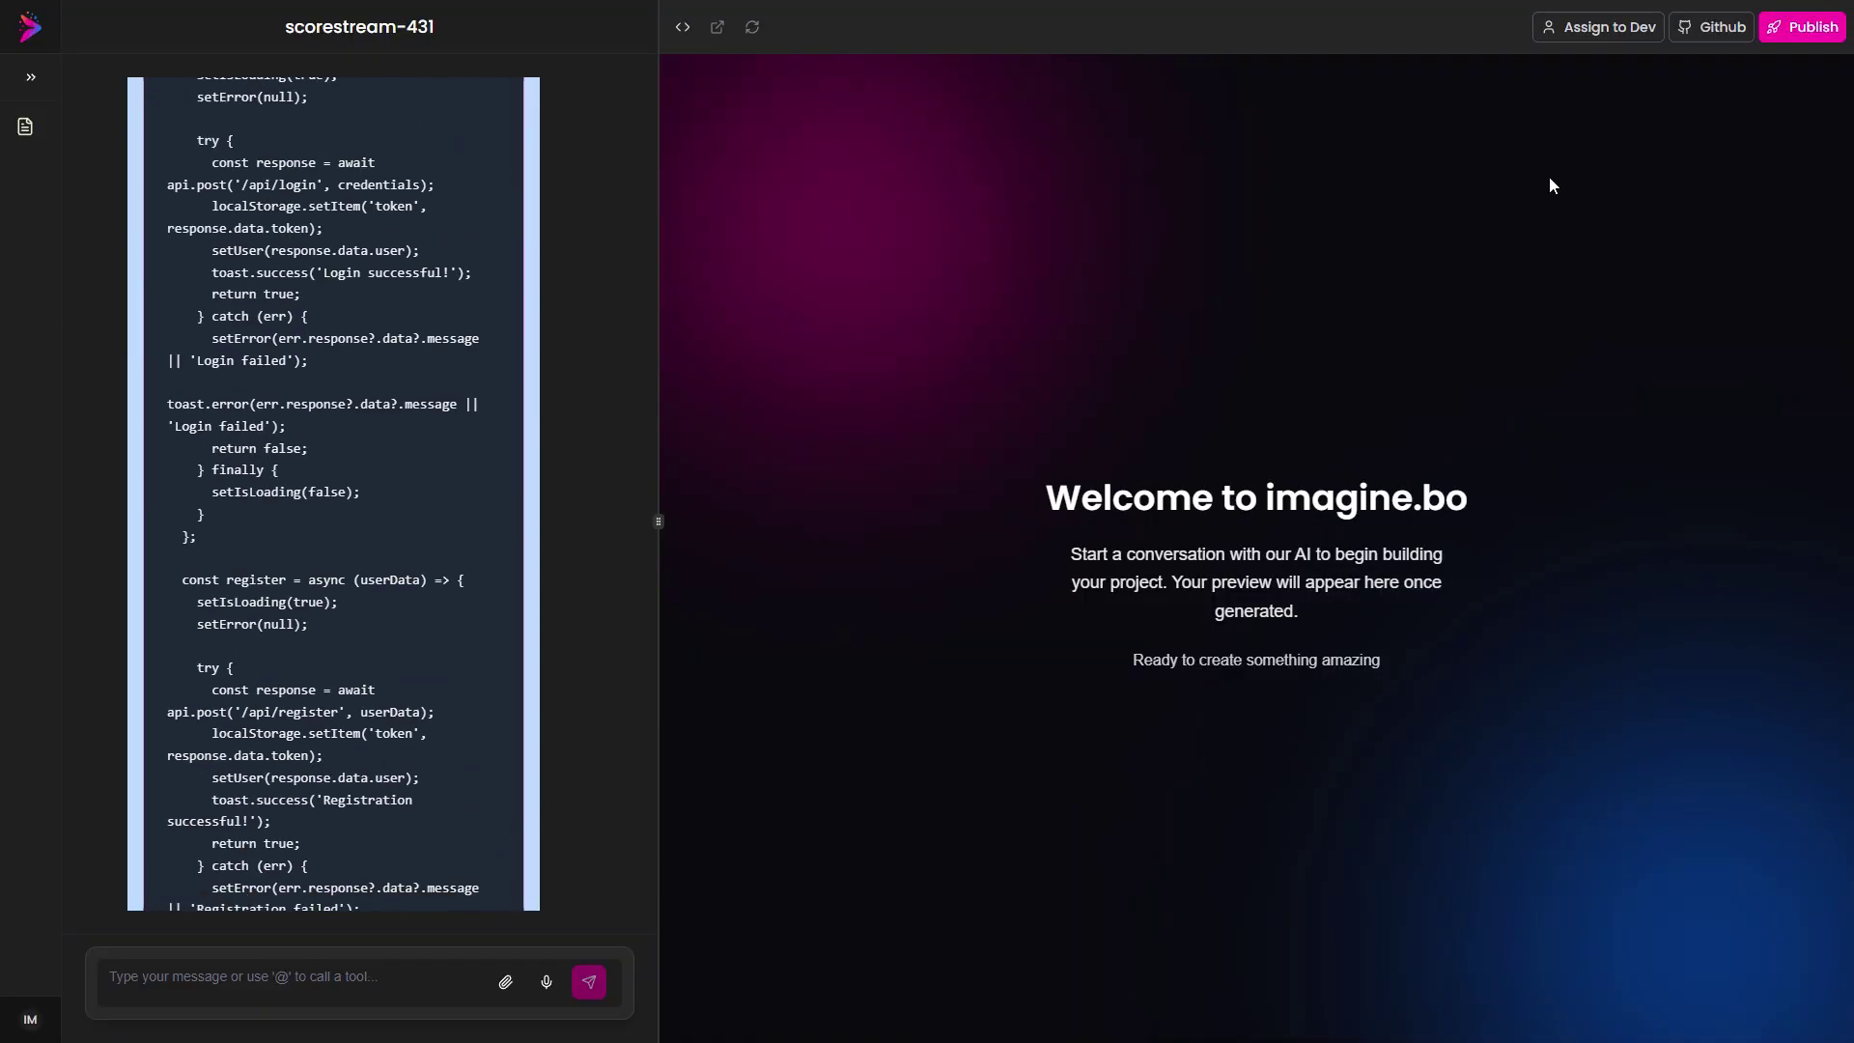
Browse available developers via Assign to Dev and start assigning one a task.
click(1599, 45)
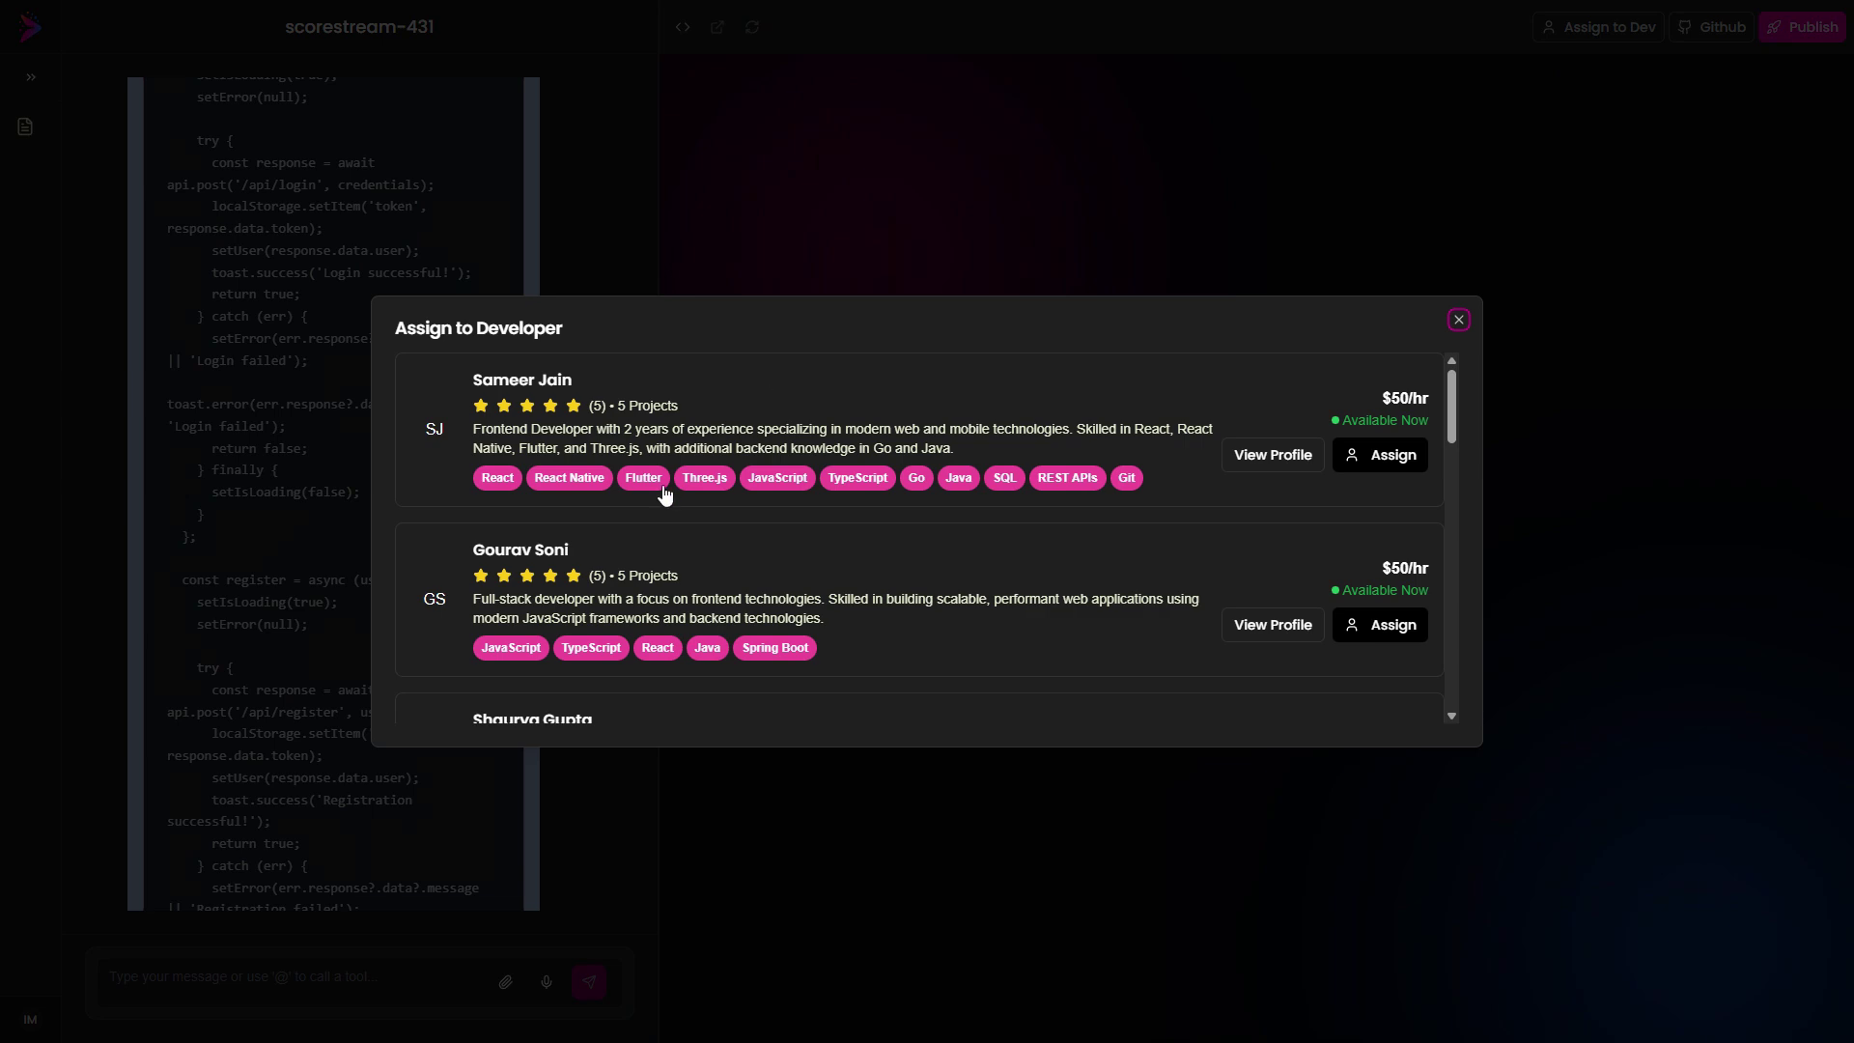
scroll(790, 461, down, 4)
scroll(790, 461, down, 4)
scroll(888, 500, down, 1)
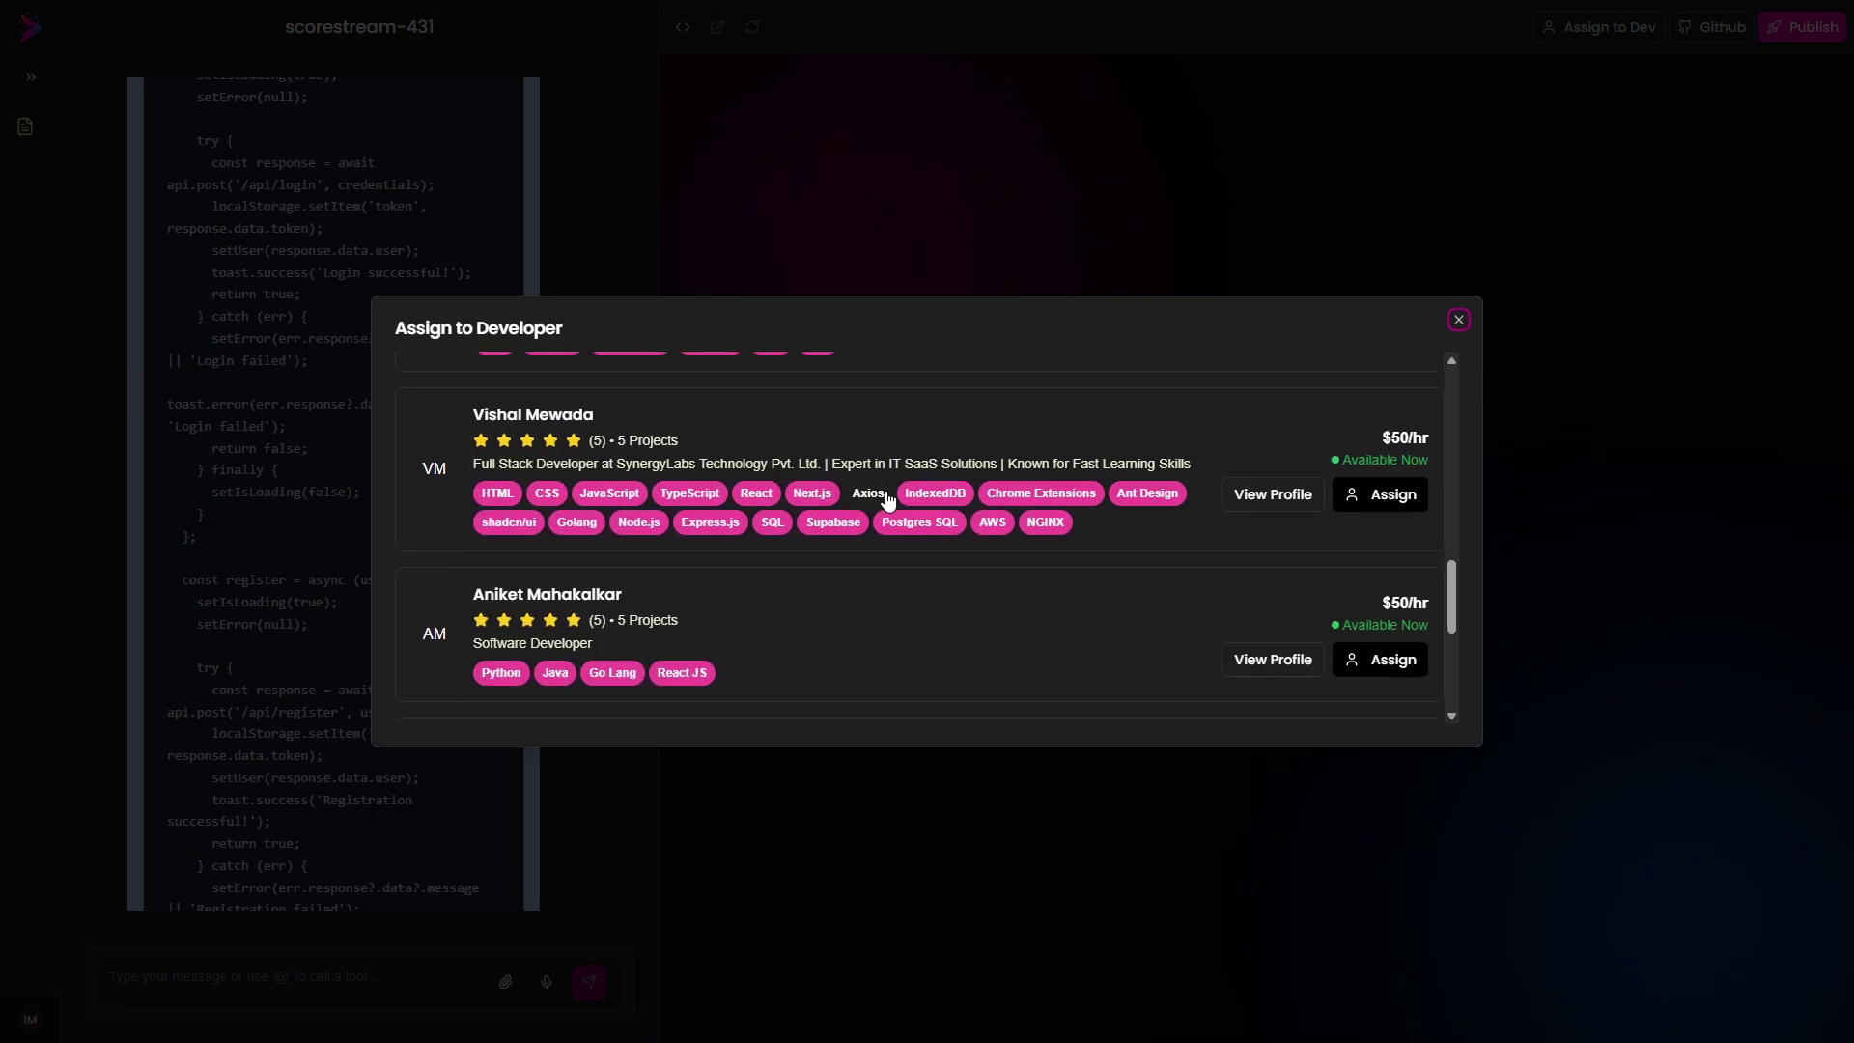
click(1376, 496)
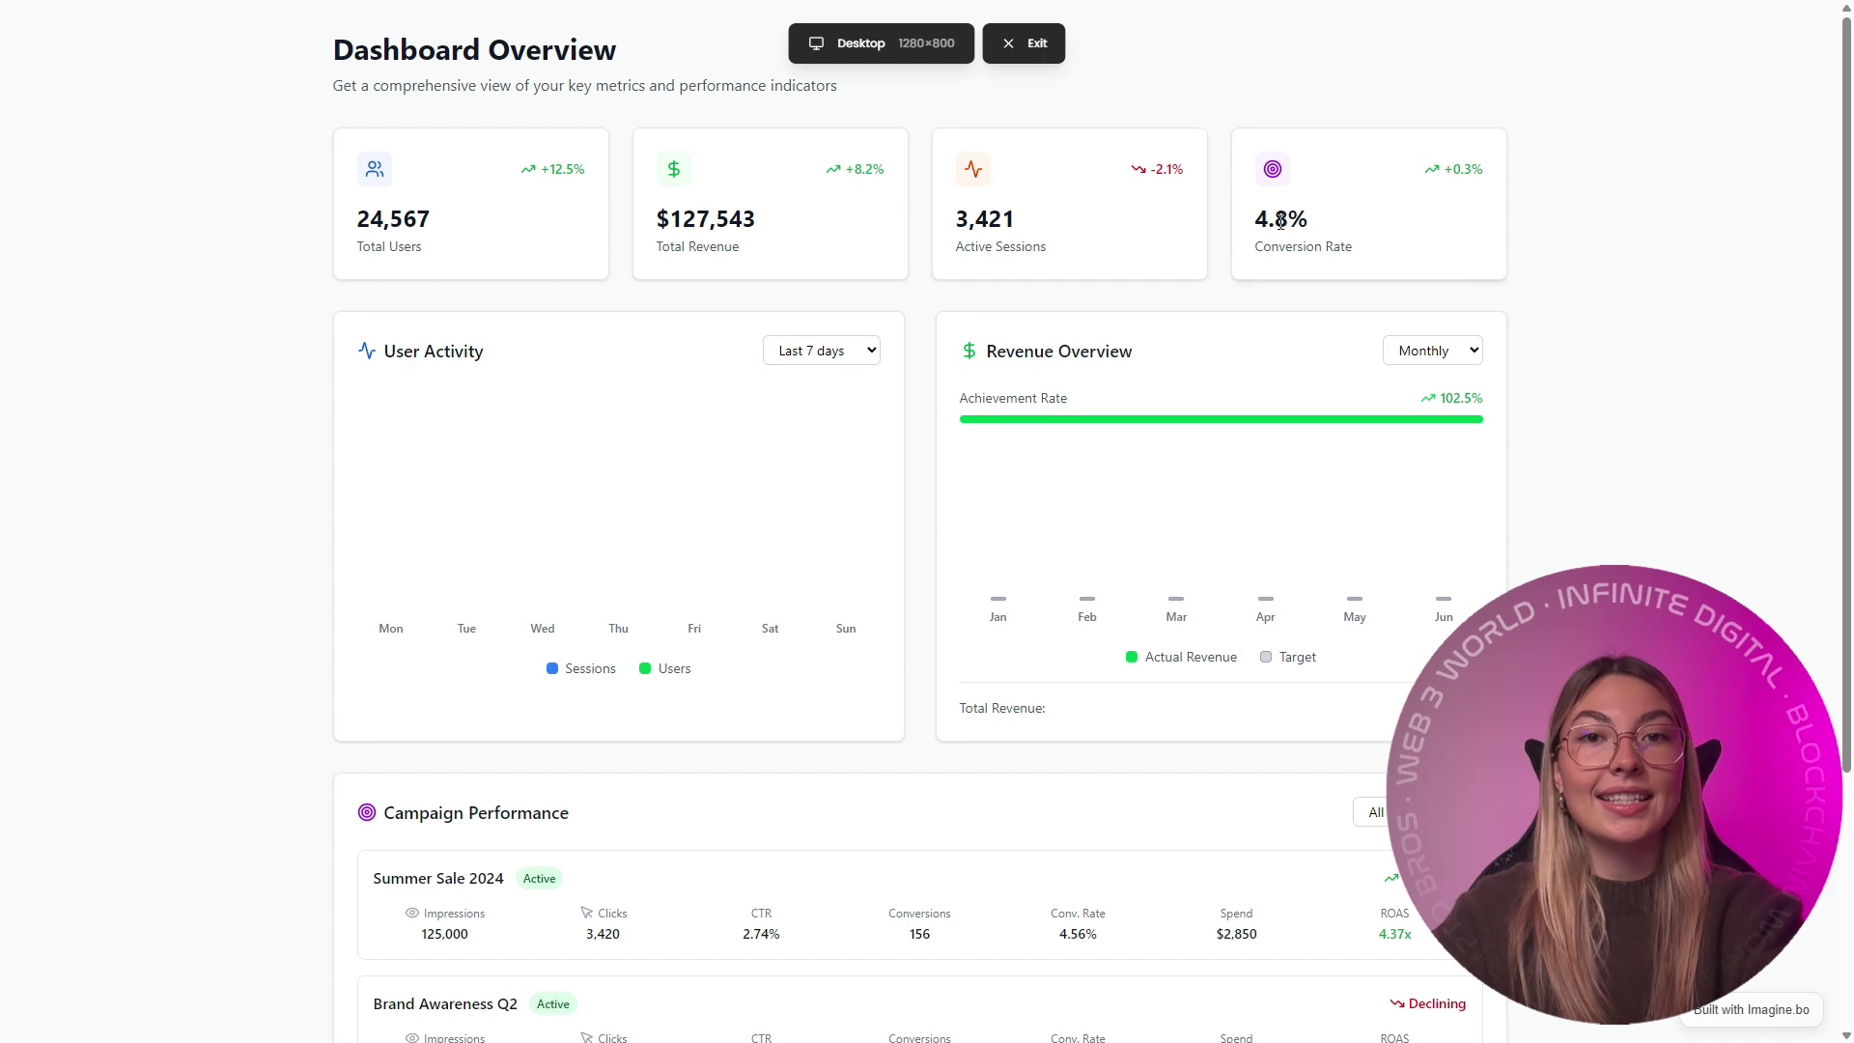
scroll(946, 333, down, 1)
scroll(869, 356, down, 2)
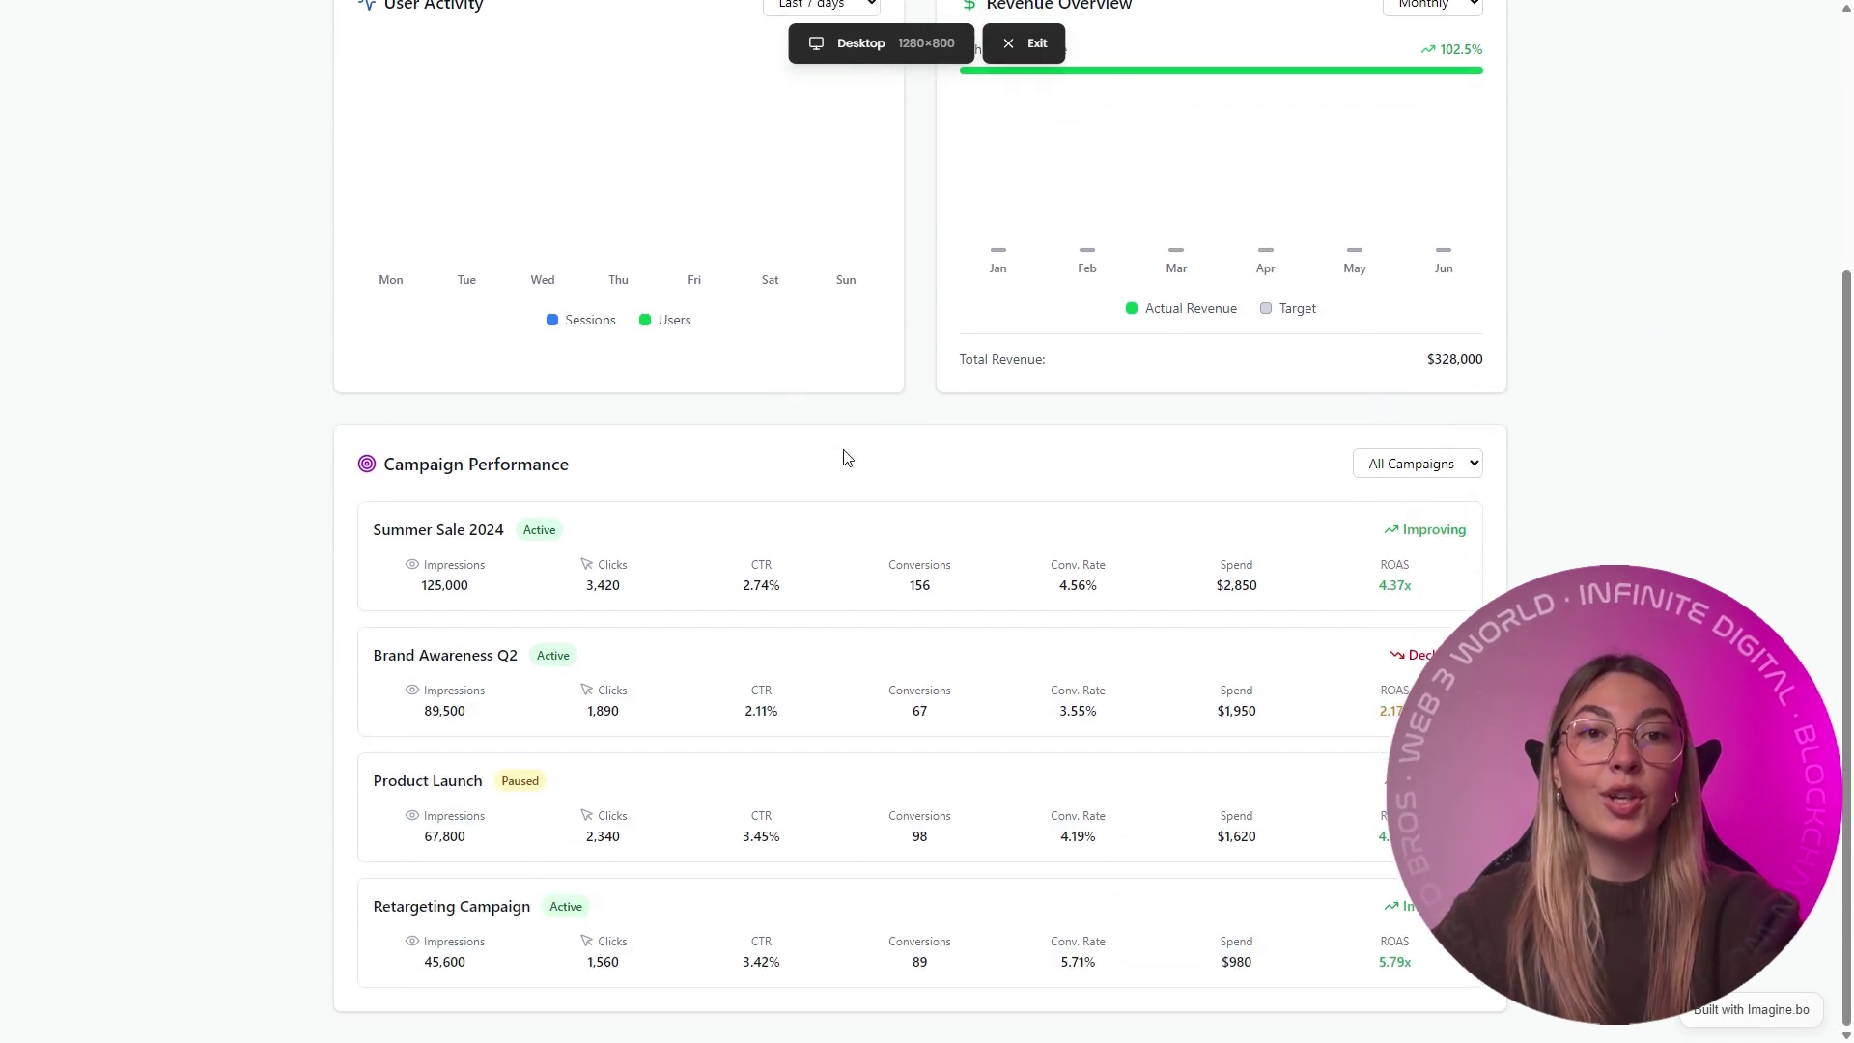
scroll(860, 479, up, 1)
scroll(838, 437, up, 2)
Set User Activity to Last 90 days and Revenue to Yearly.
click(826, 348)
click(837, 430)
click(1424, 350)
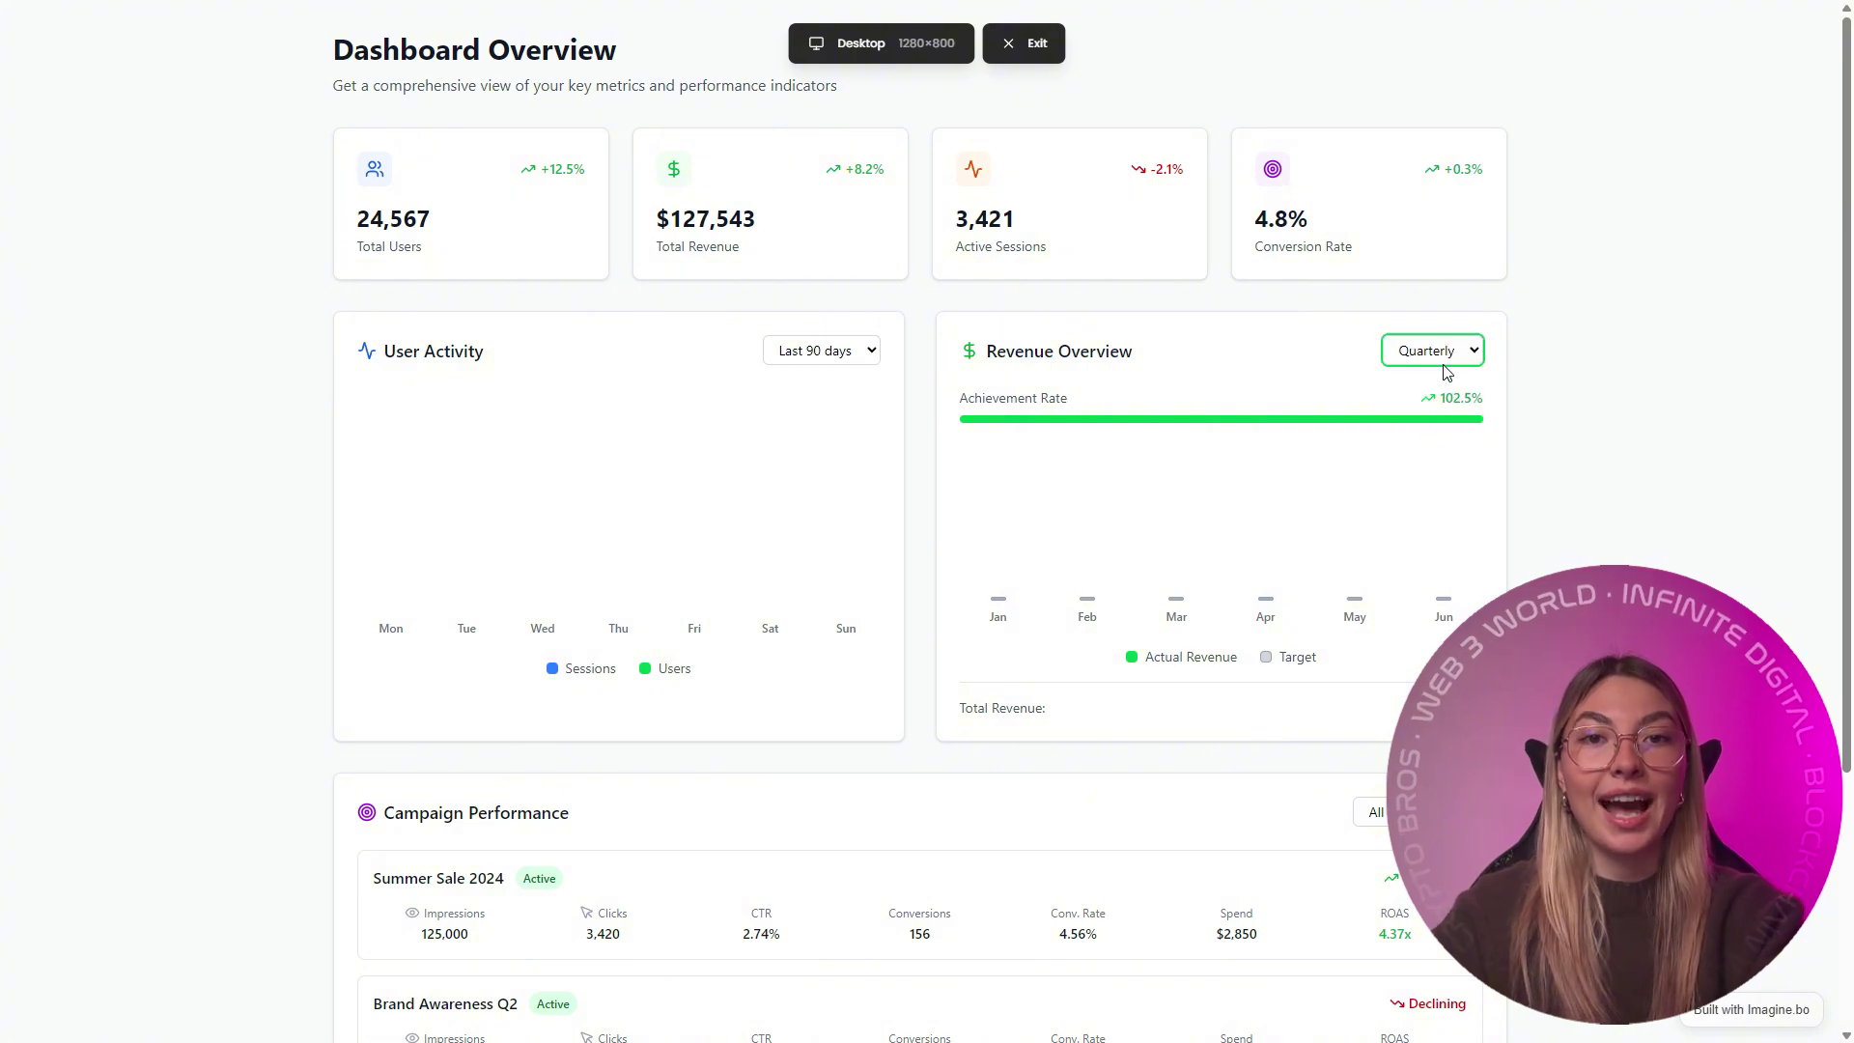
click(1413, 426)
scroll(1419, 467, down, 2)
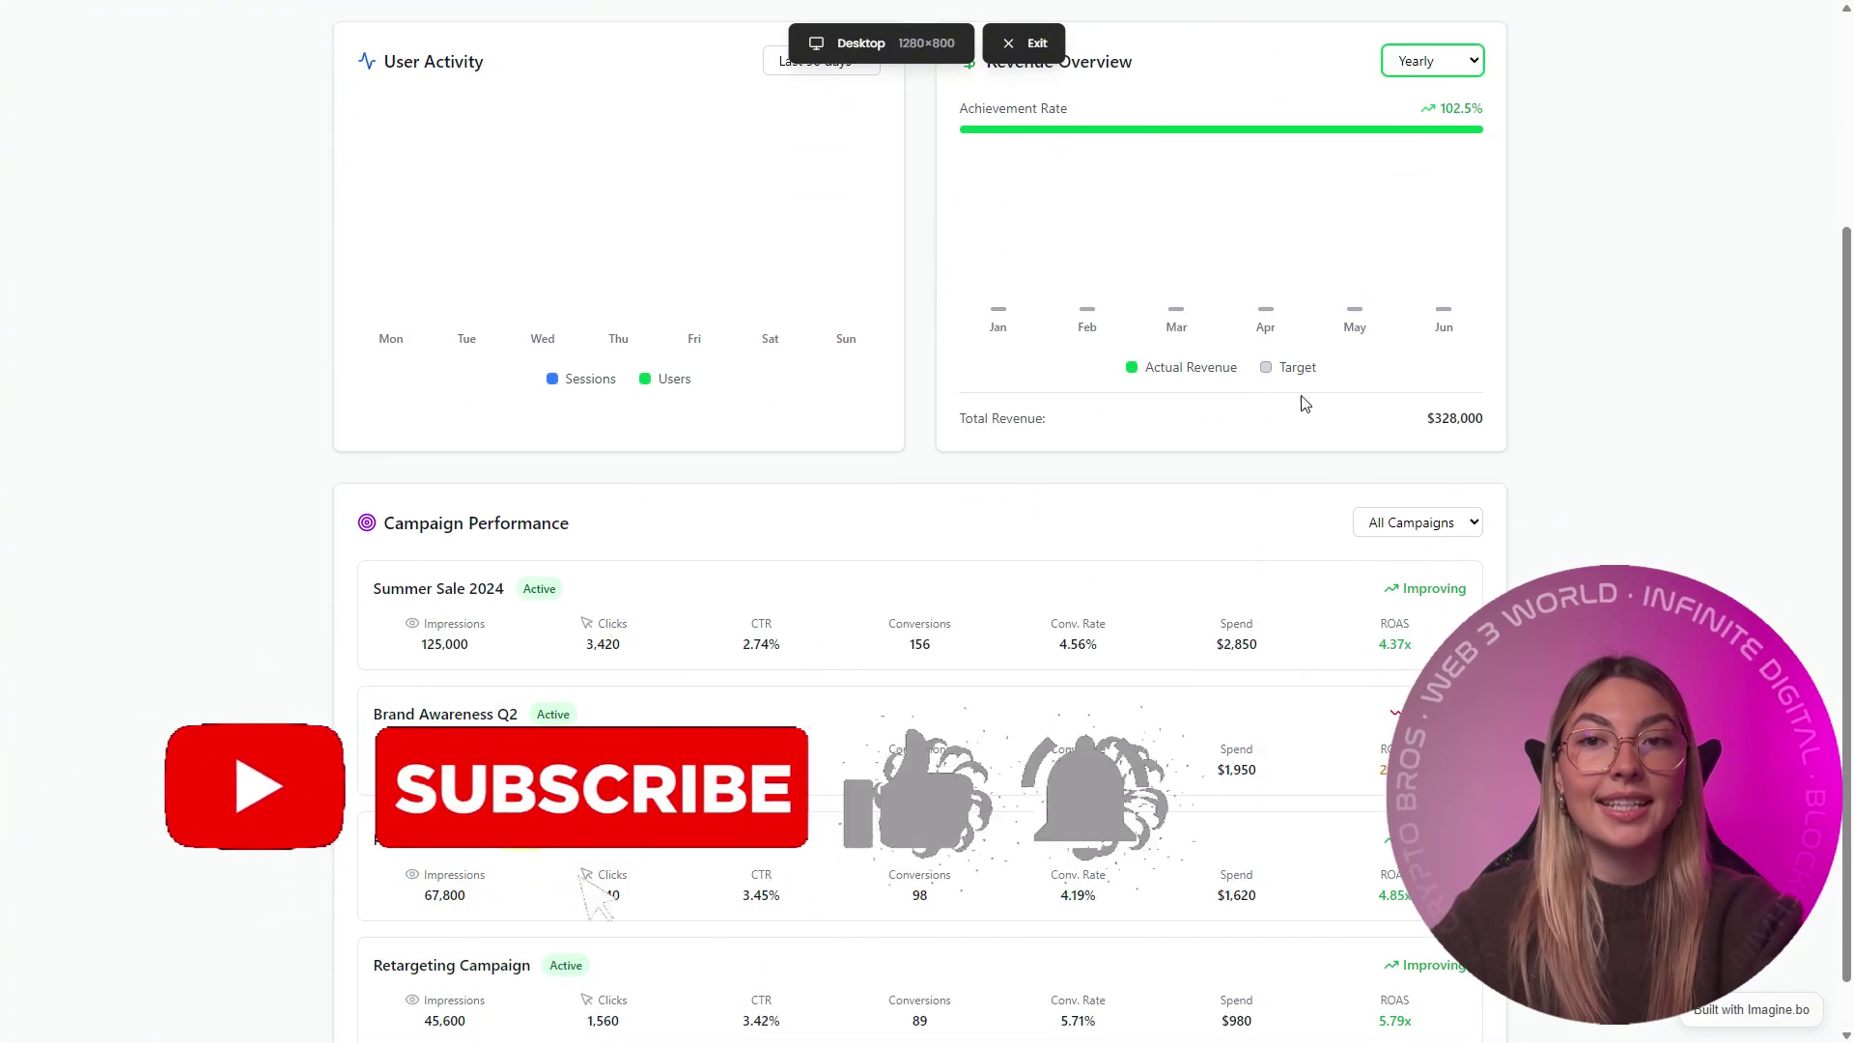
scroll(1347, 435, down, 1)
Cycle the campaign status filter through Active, Paused, Completed and back to All.
click(1417, 465)
click(1432, 519)
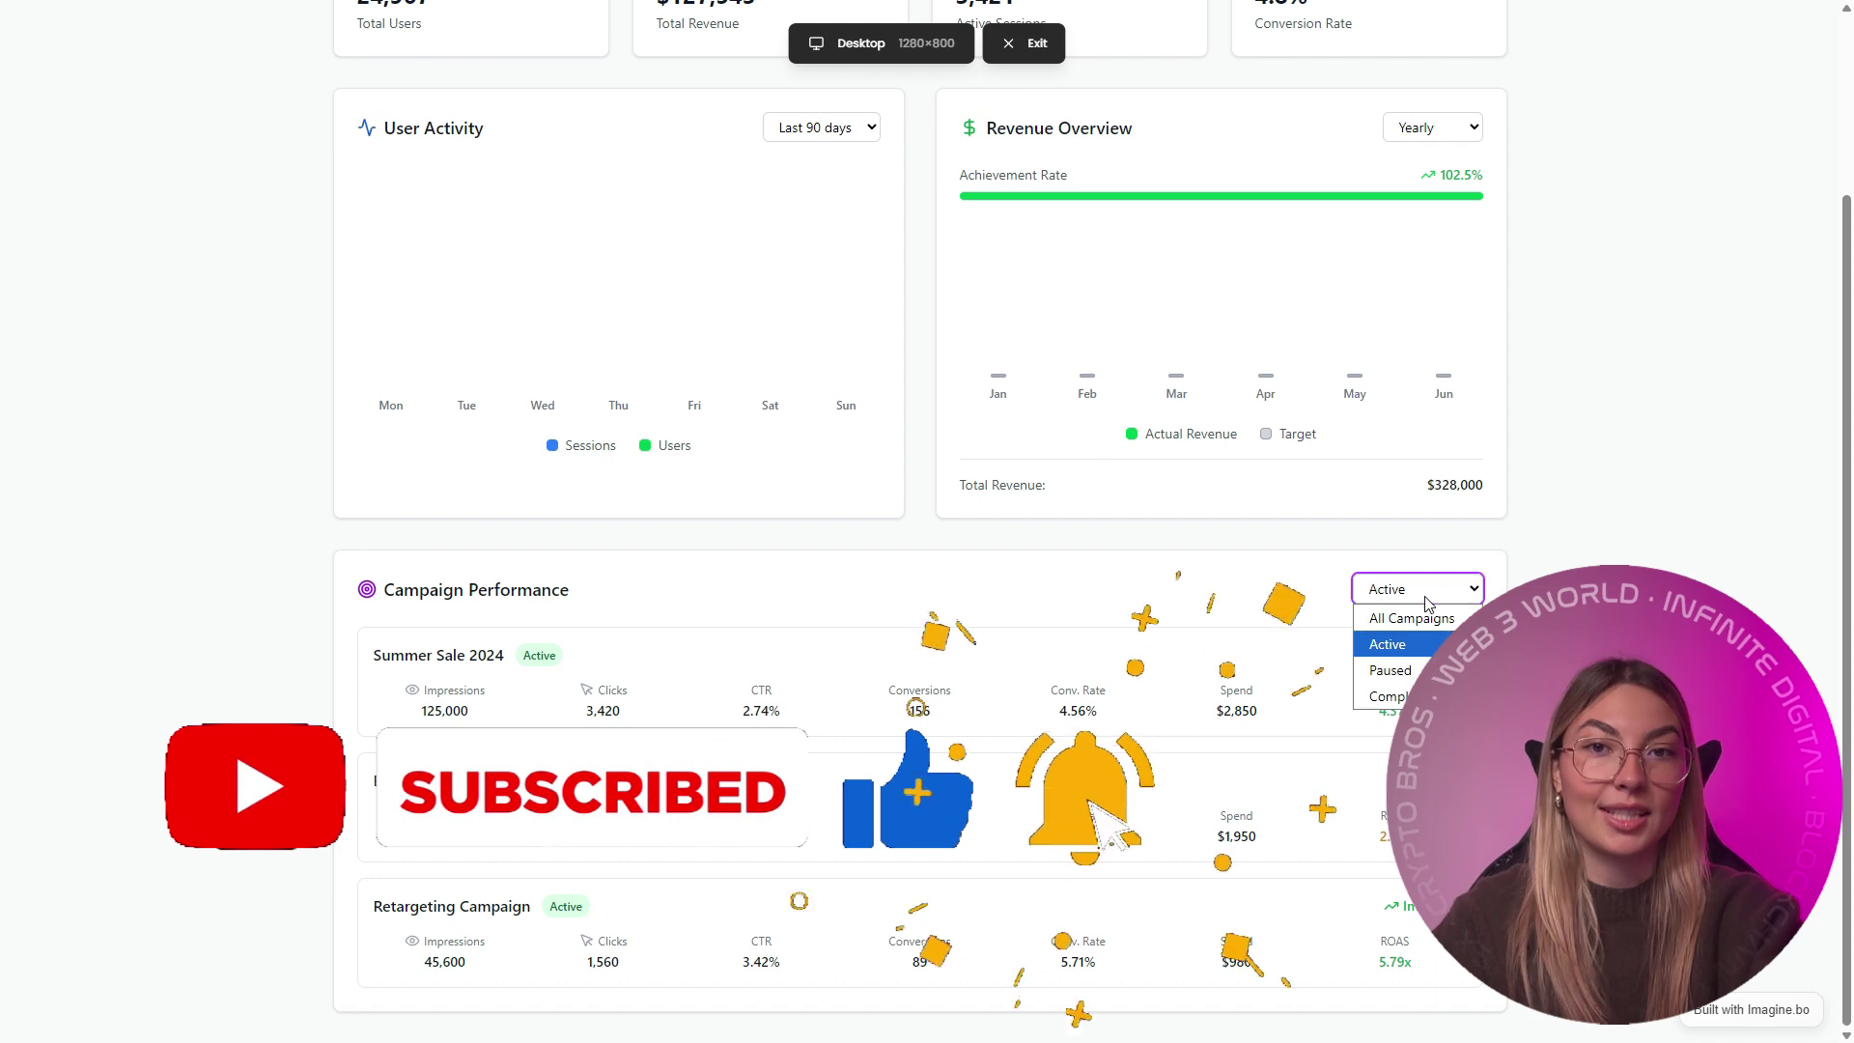
click(1390, 669)
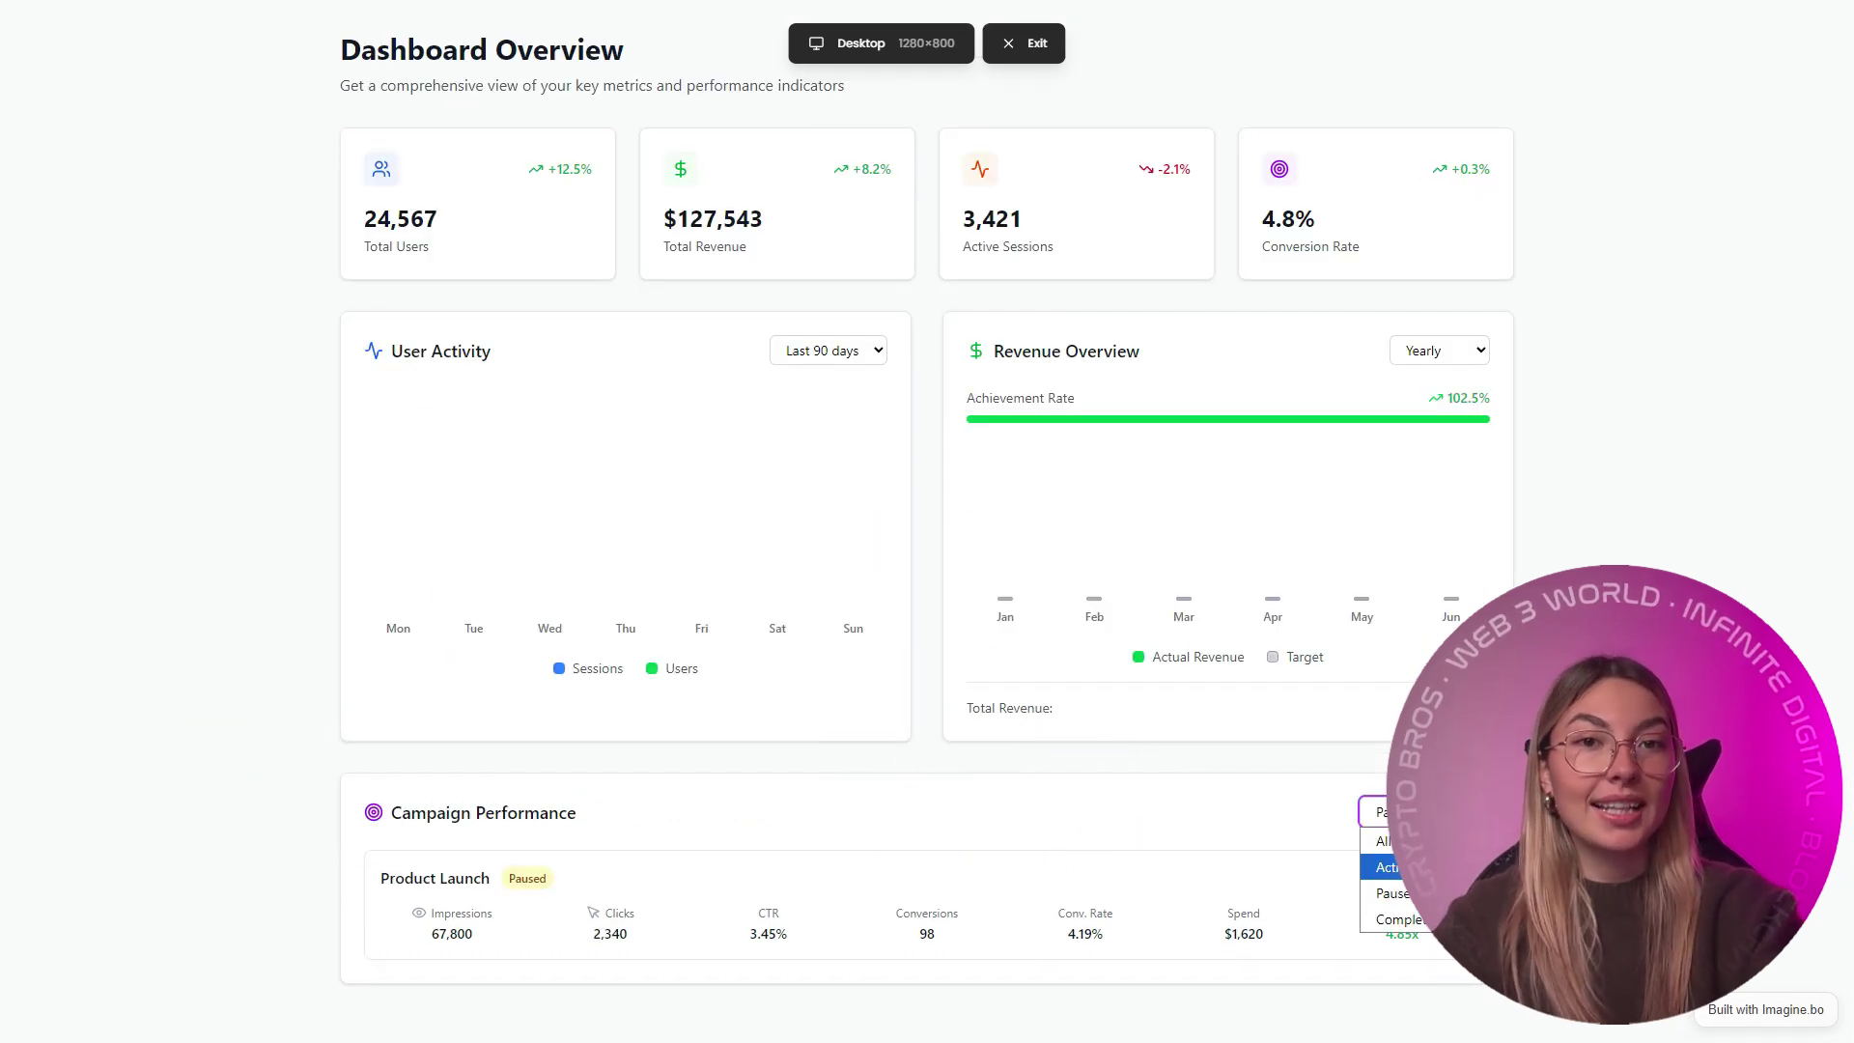
click(1390, 920)
click(1377, 802)
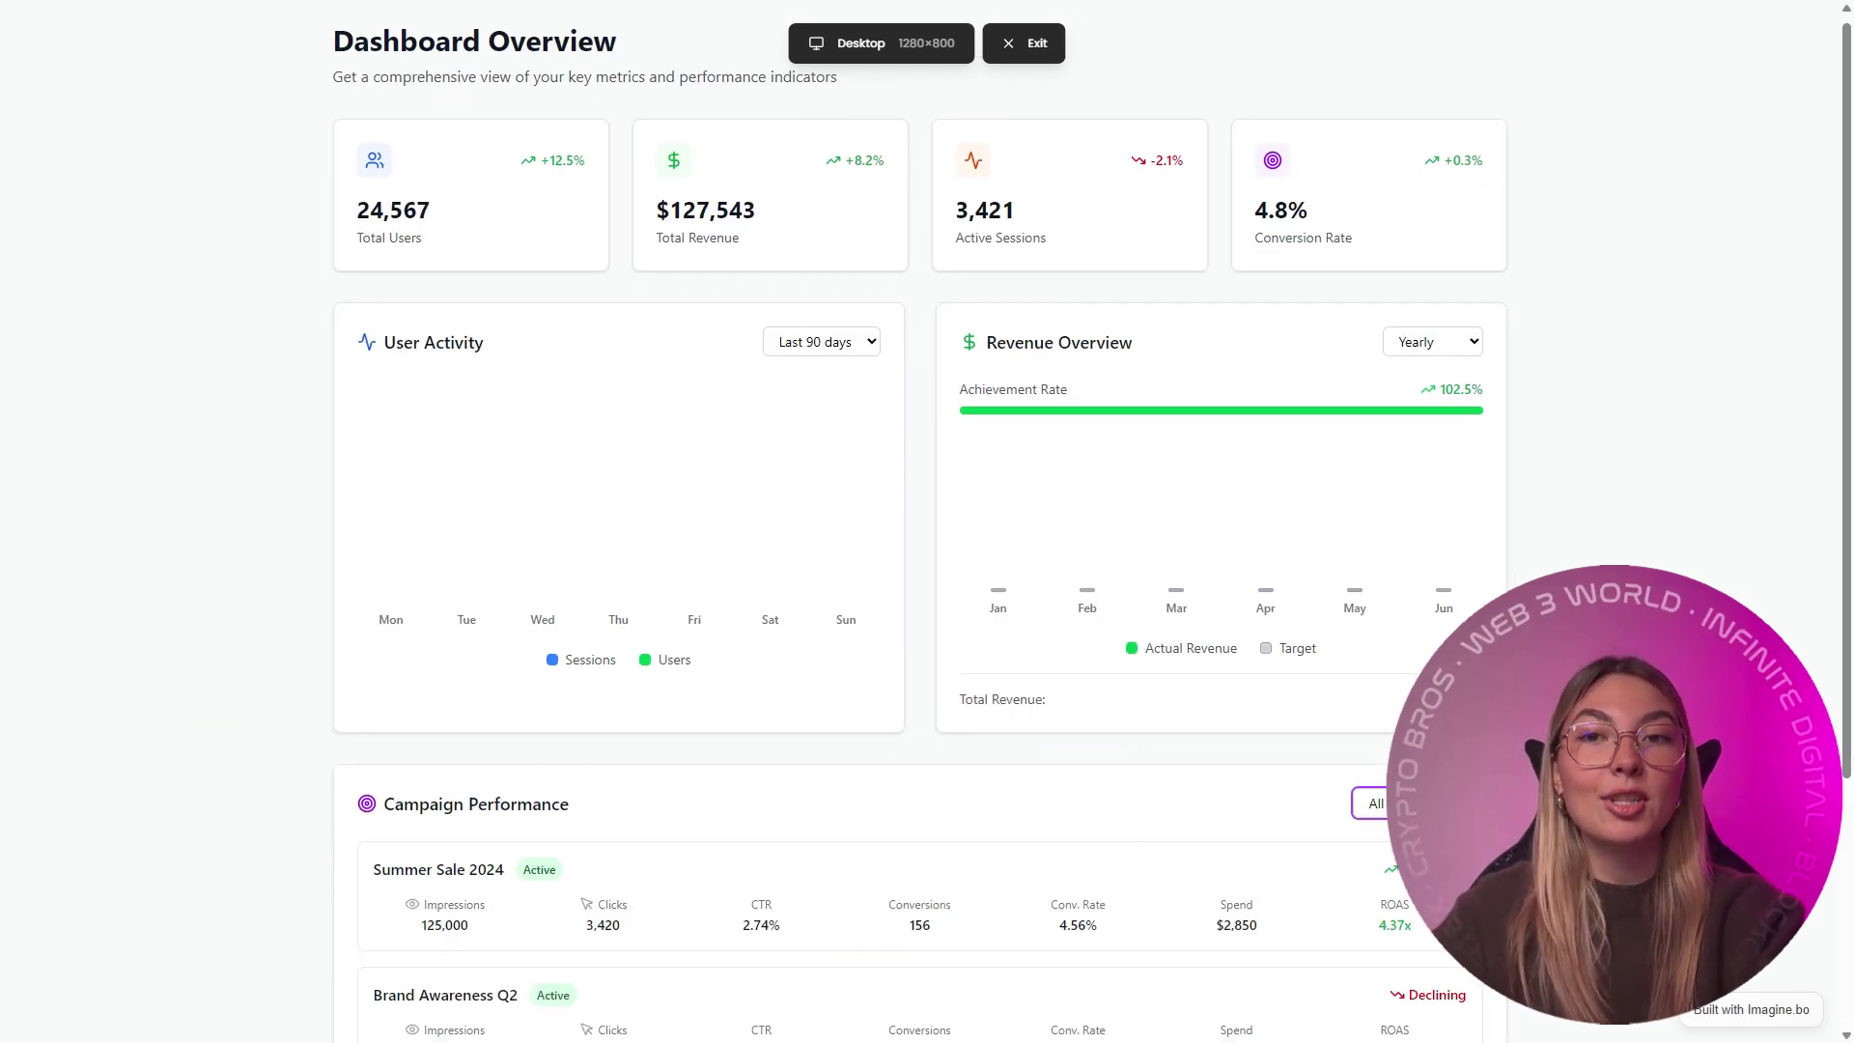
scroll(942, 572, down, 3)
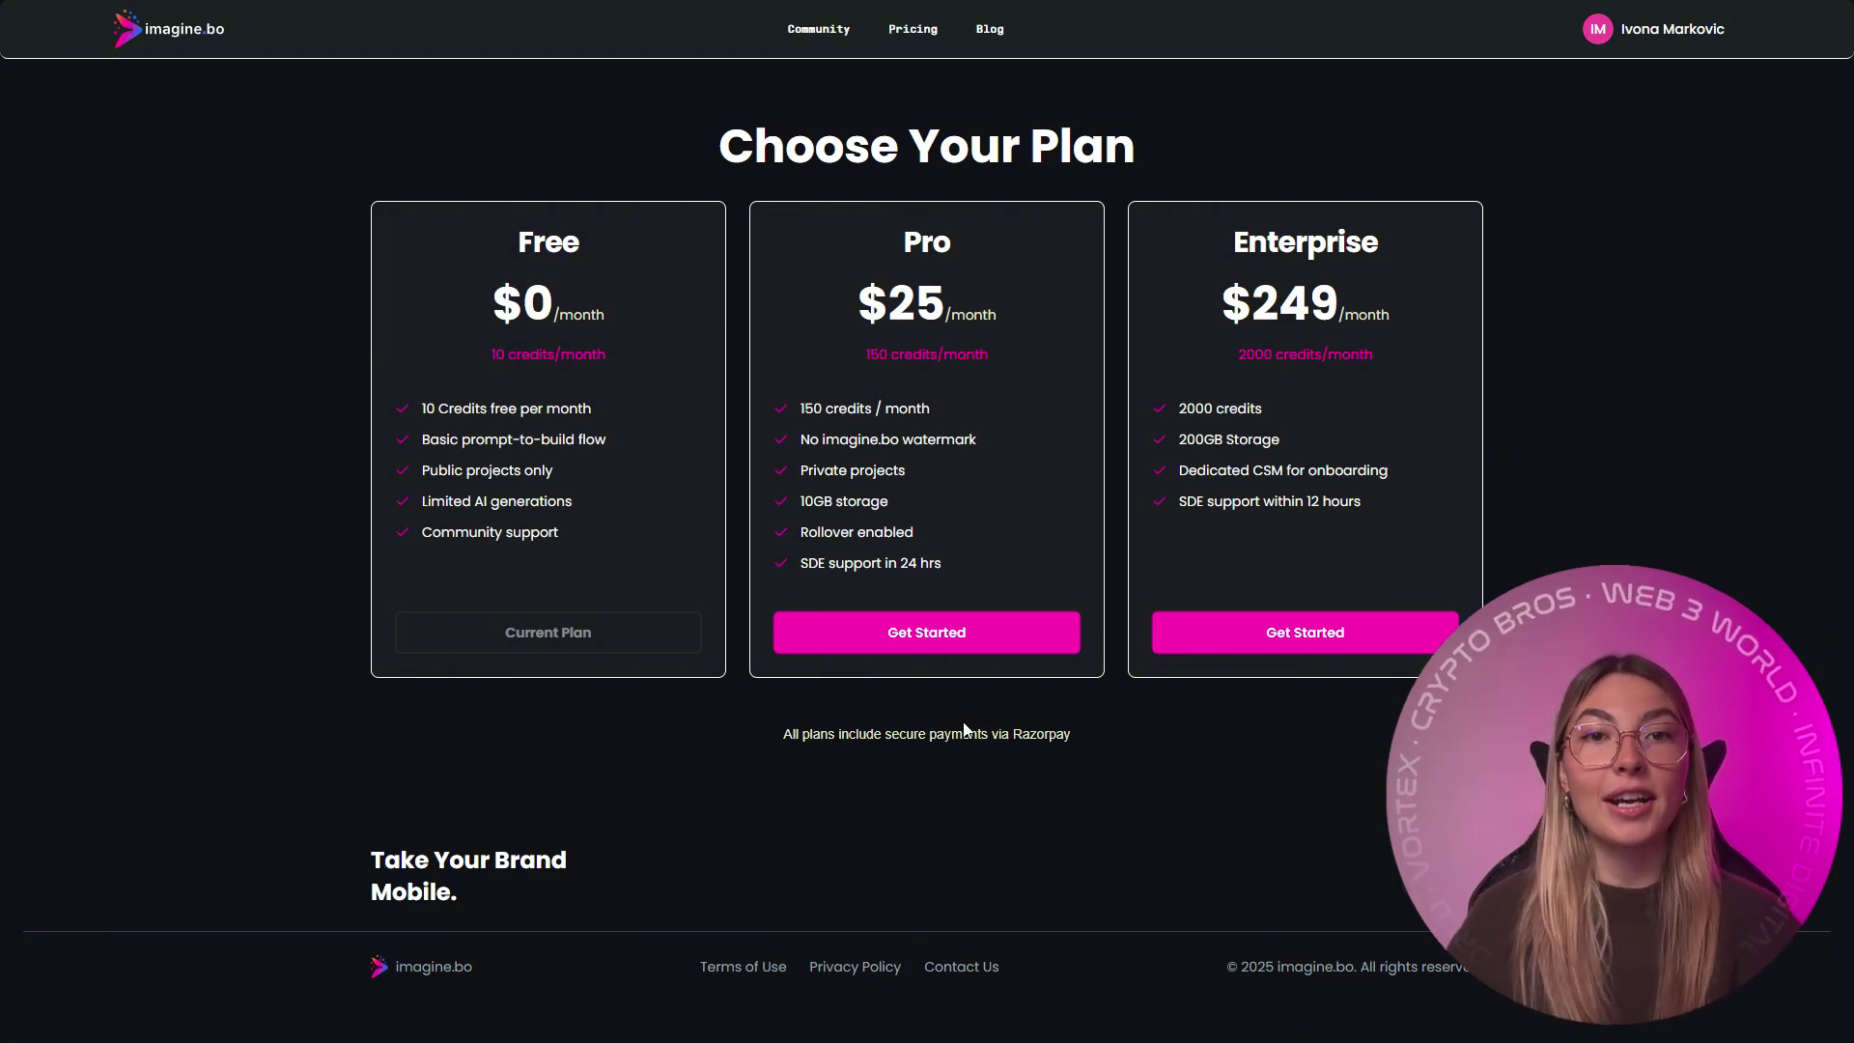
Start a Pro plan purchase, then cancel the Razorpay checkout.
click(978, 650)
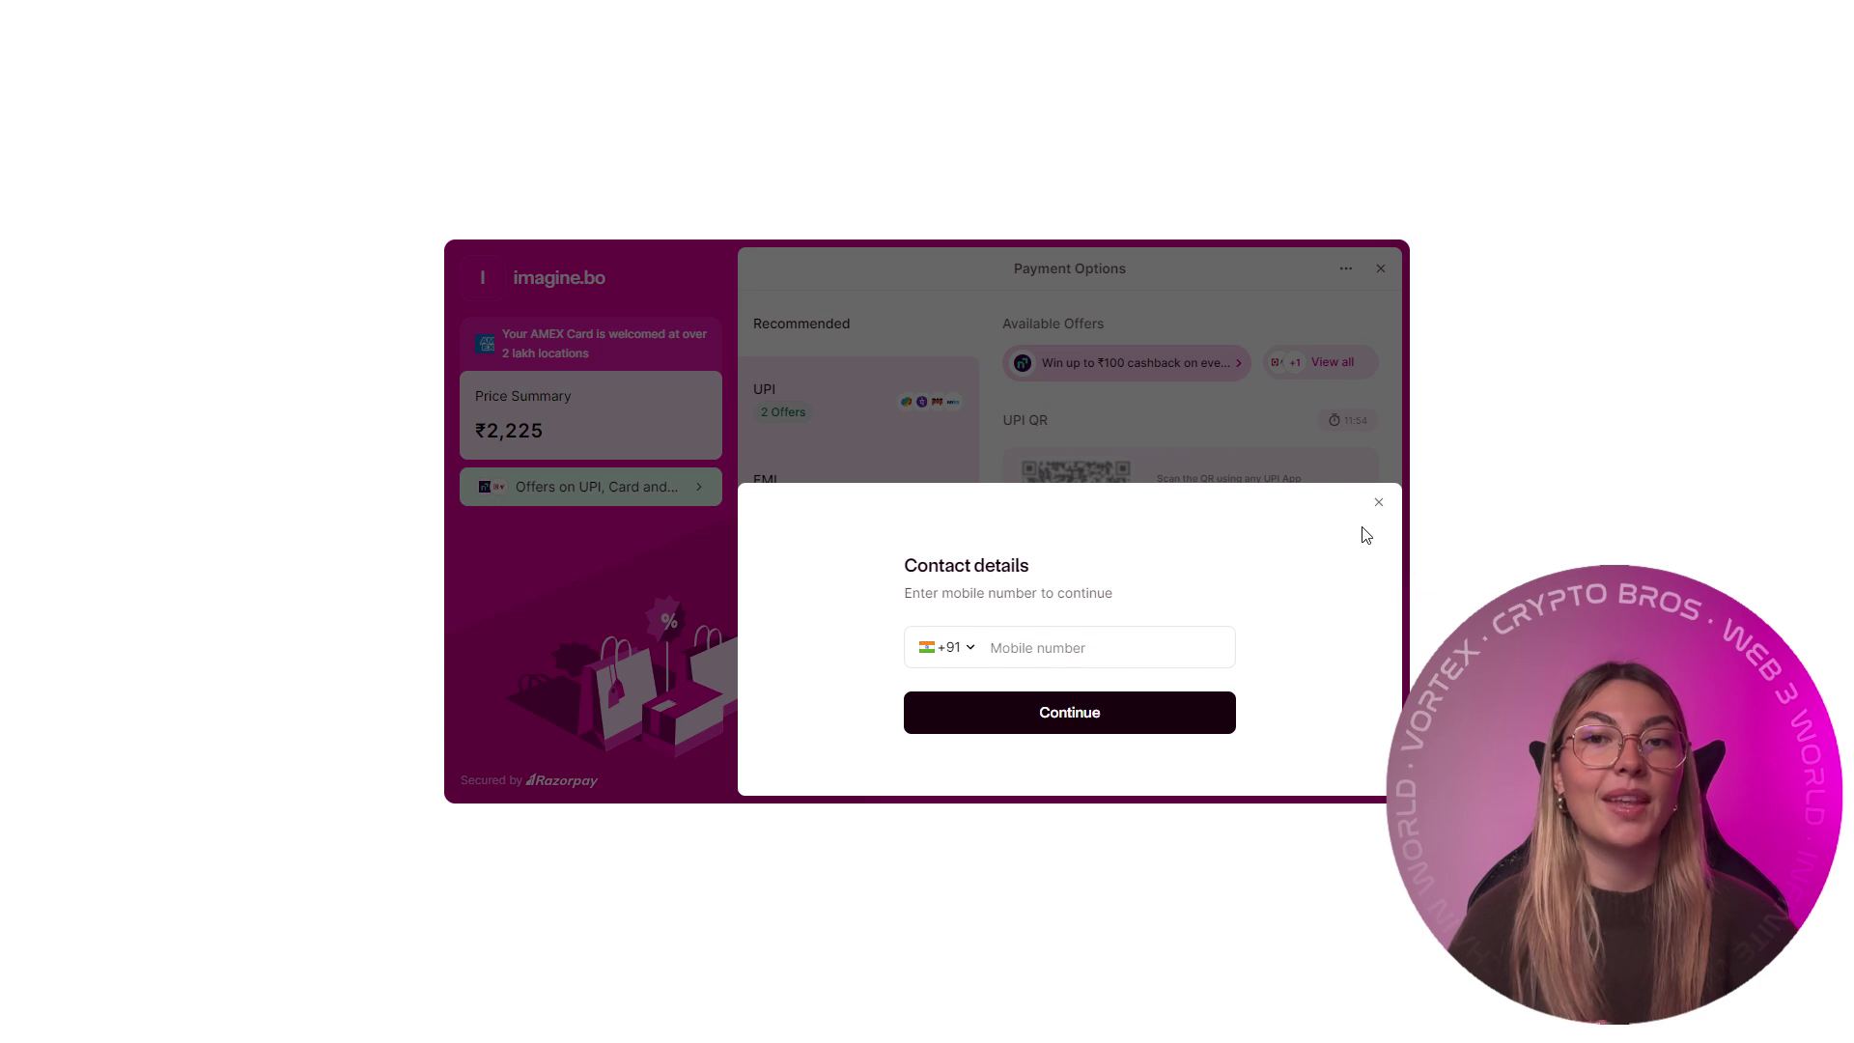
click(1378, 501)
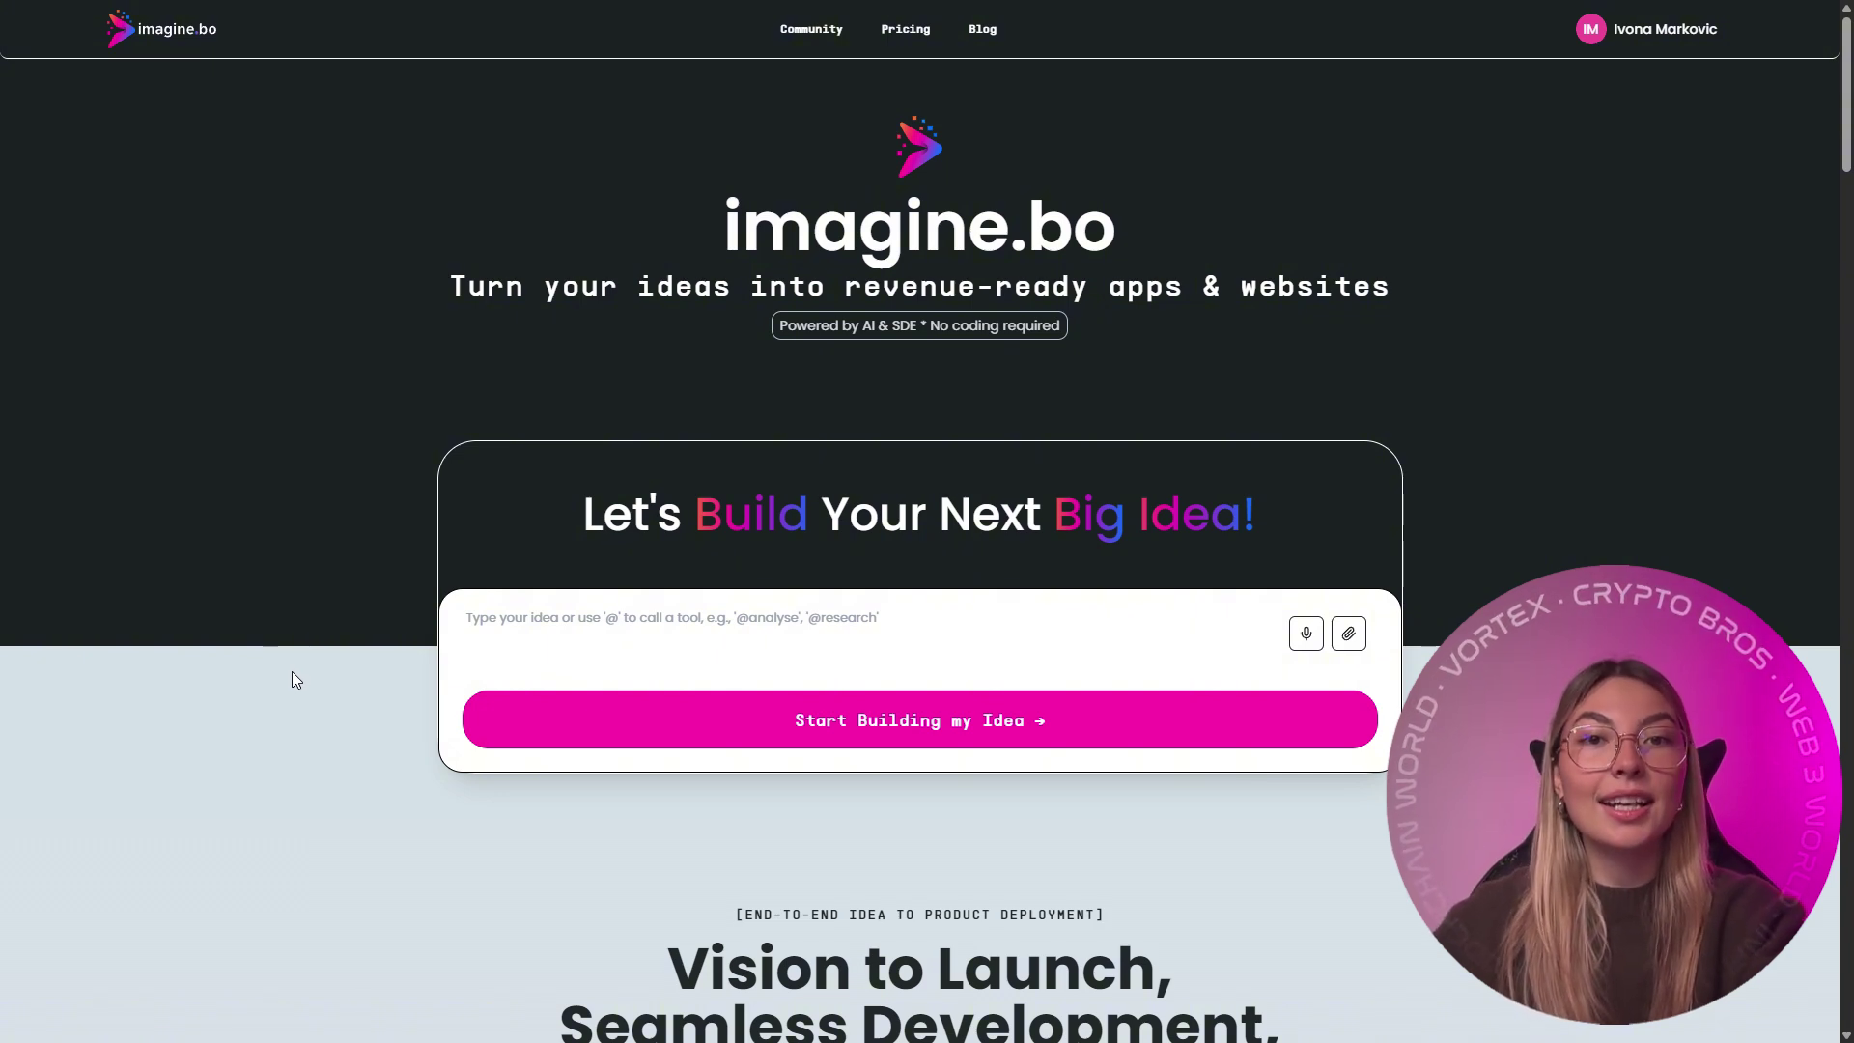
scroll(290, 680, down, 2)
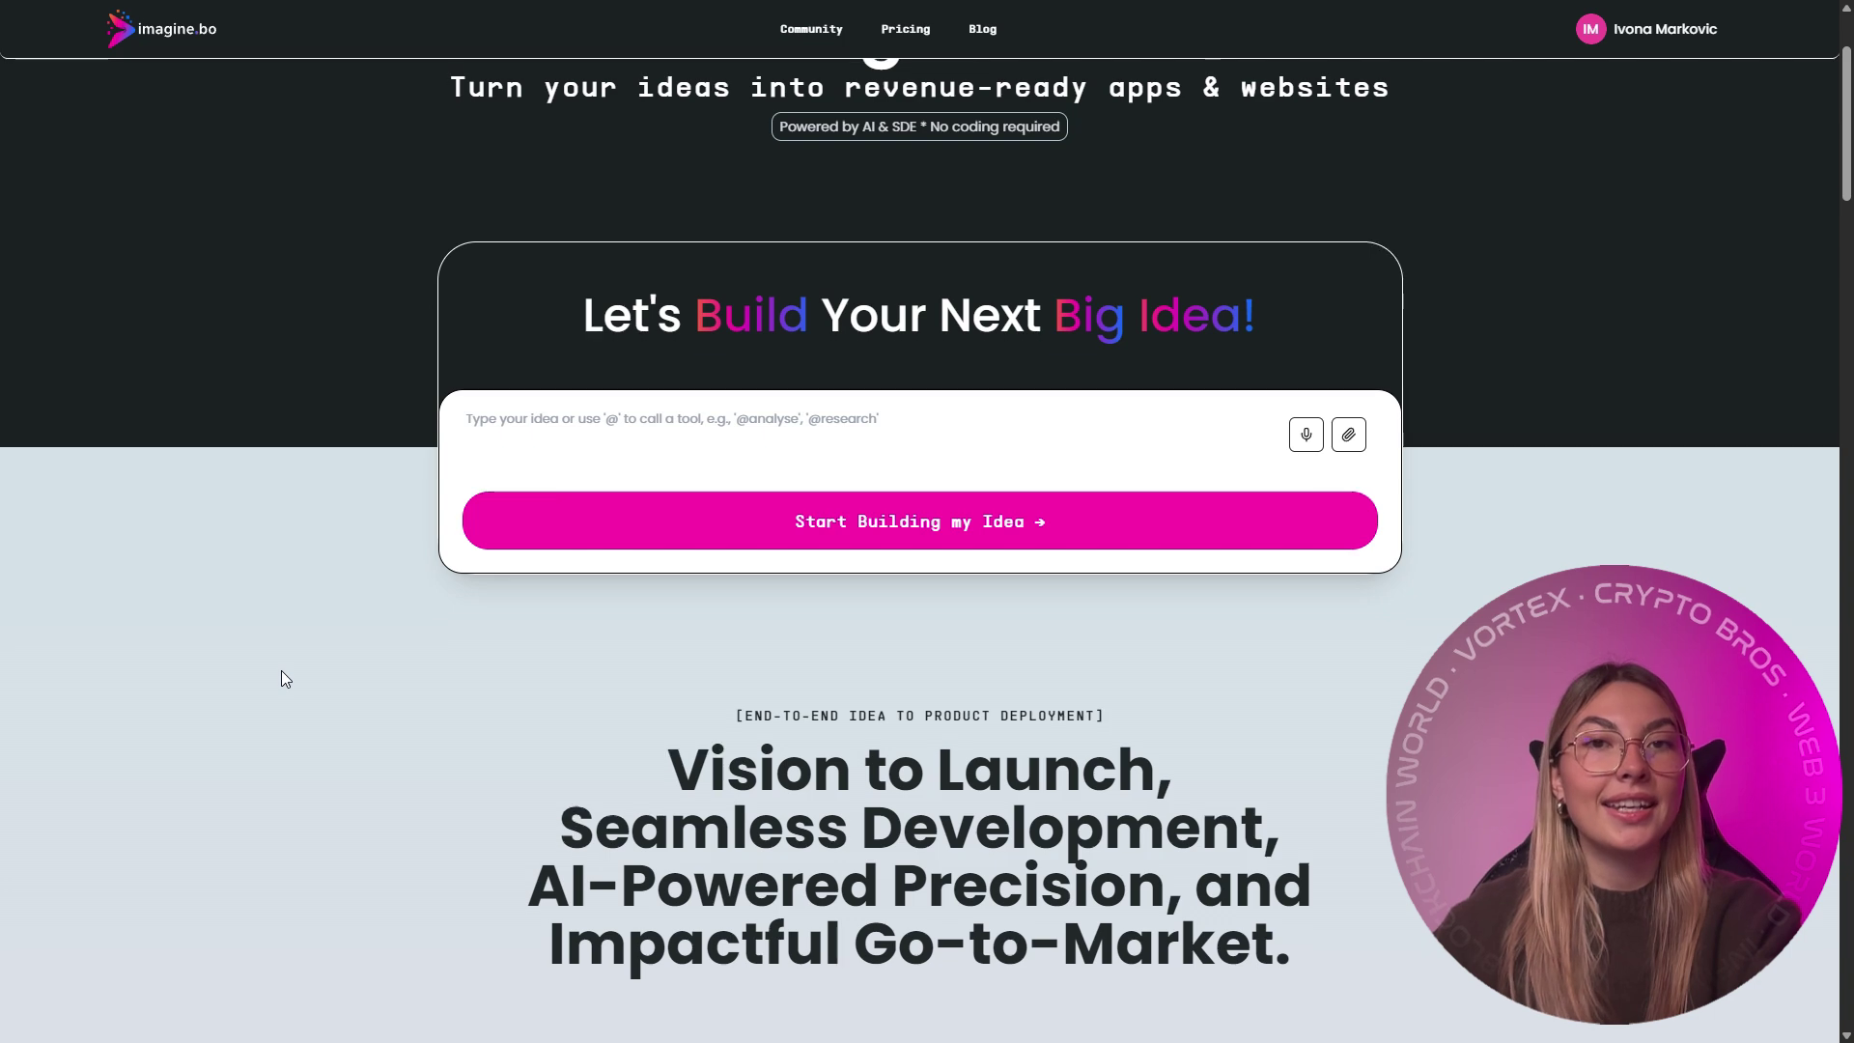
scroll(289, 675, down, 1)
scroll(283, 680, down, 2)
scroll(281, 681, down, 1)
scroll(281, 680, down, 1)
scroll(278, 676, down, 1)
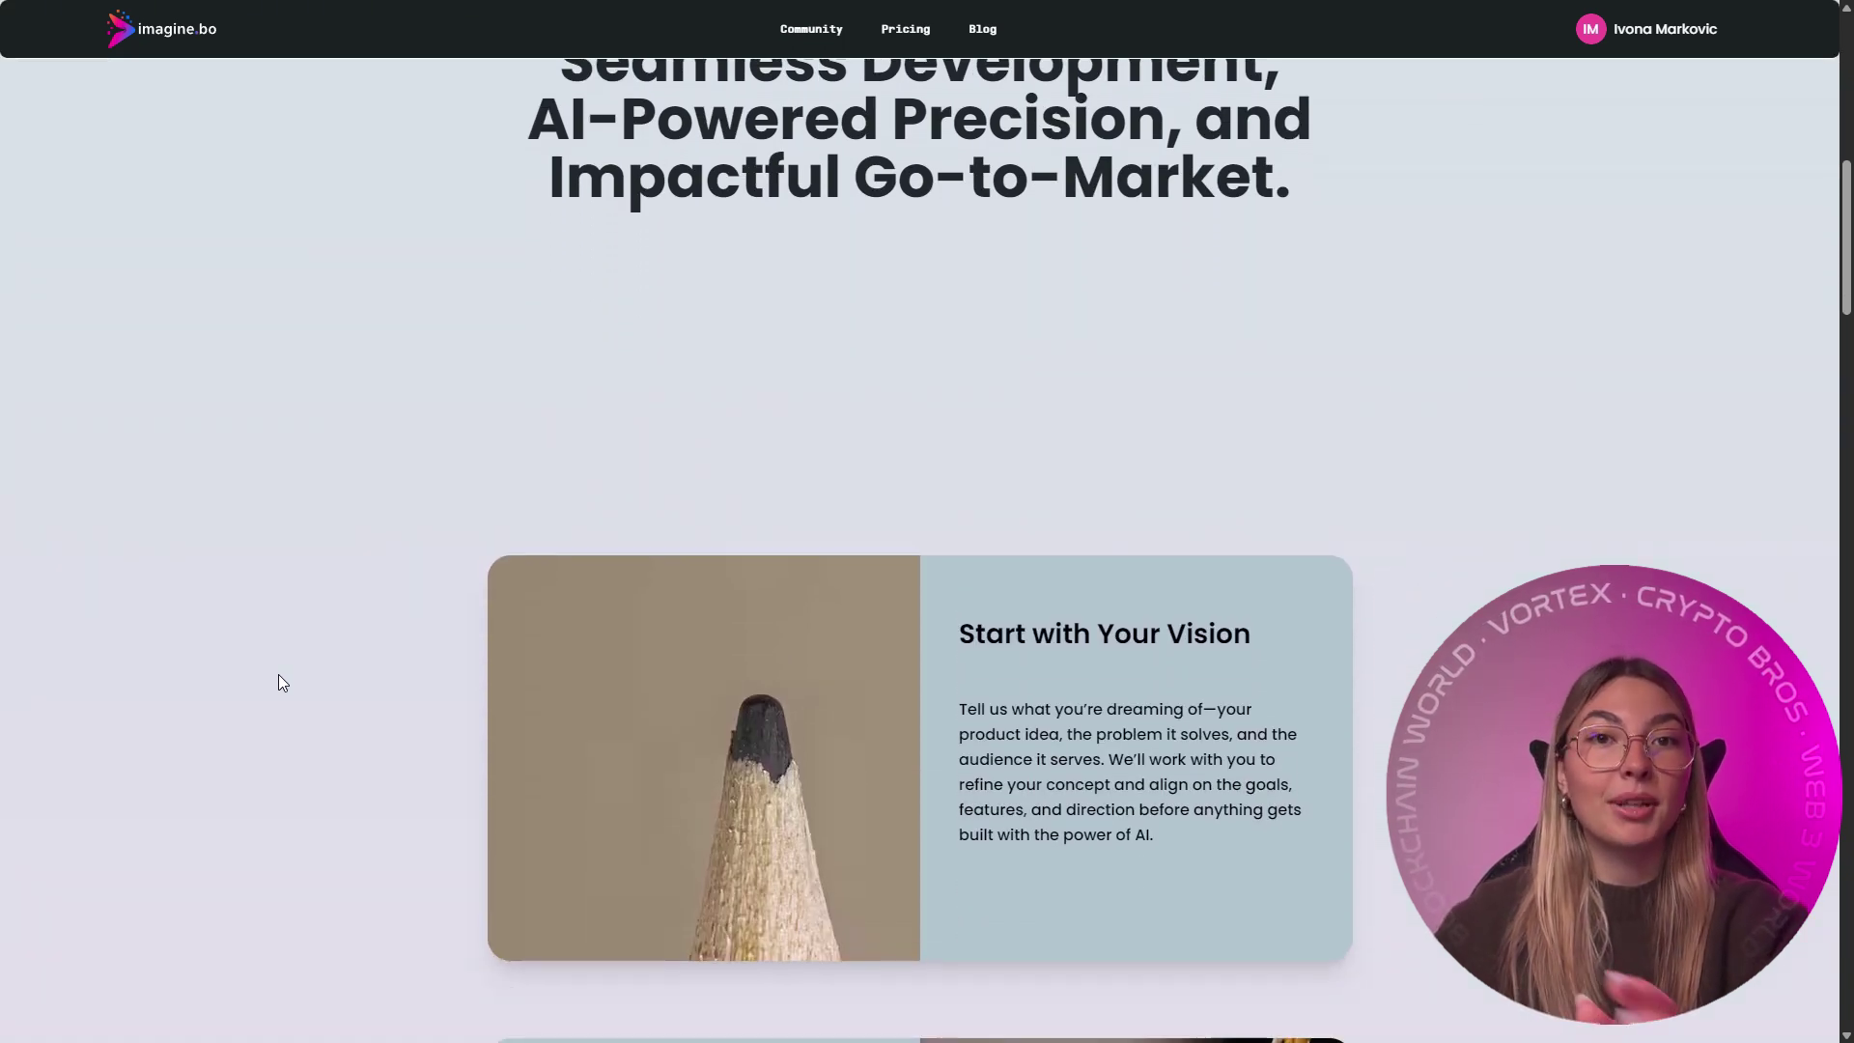
scroll(279, 681, down, 1)
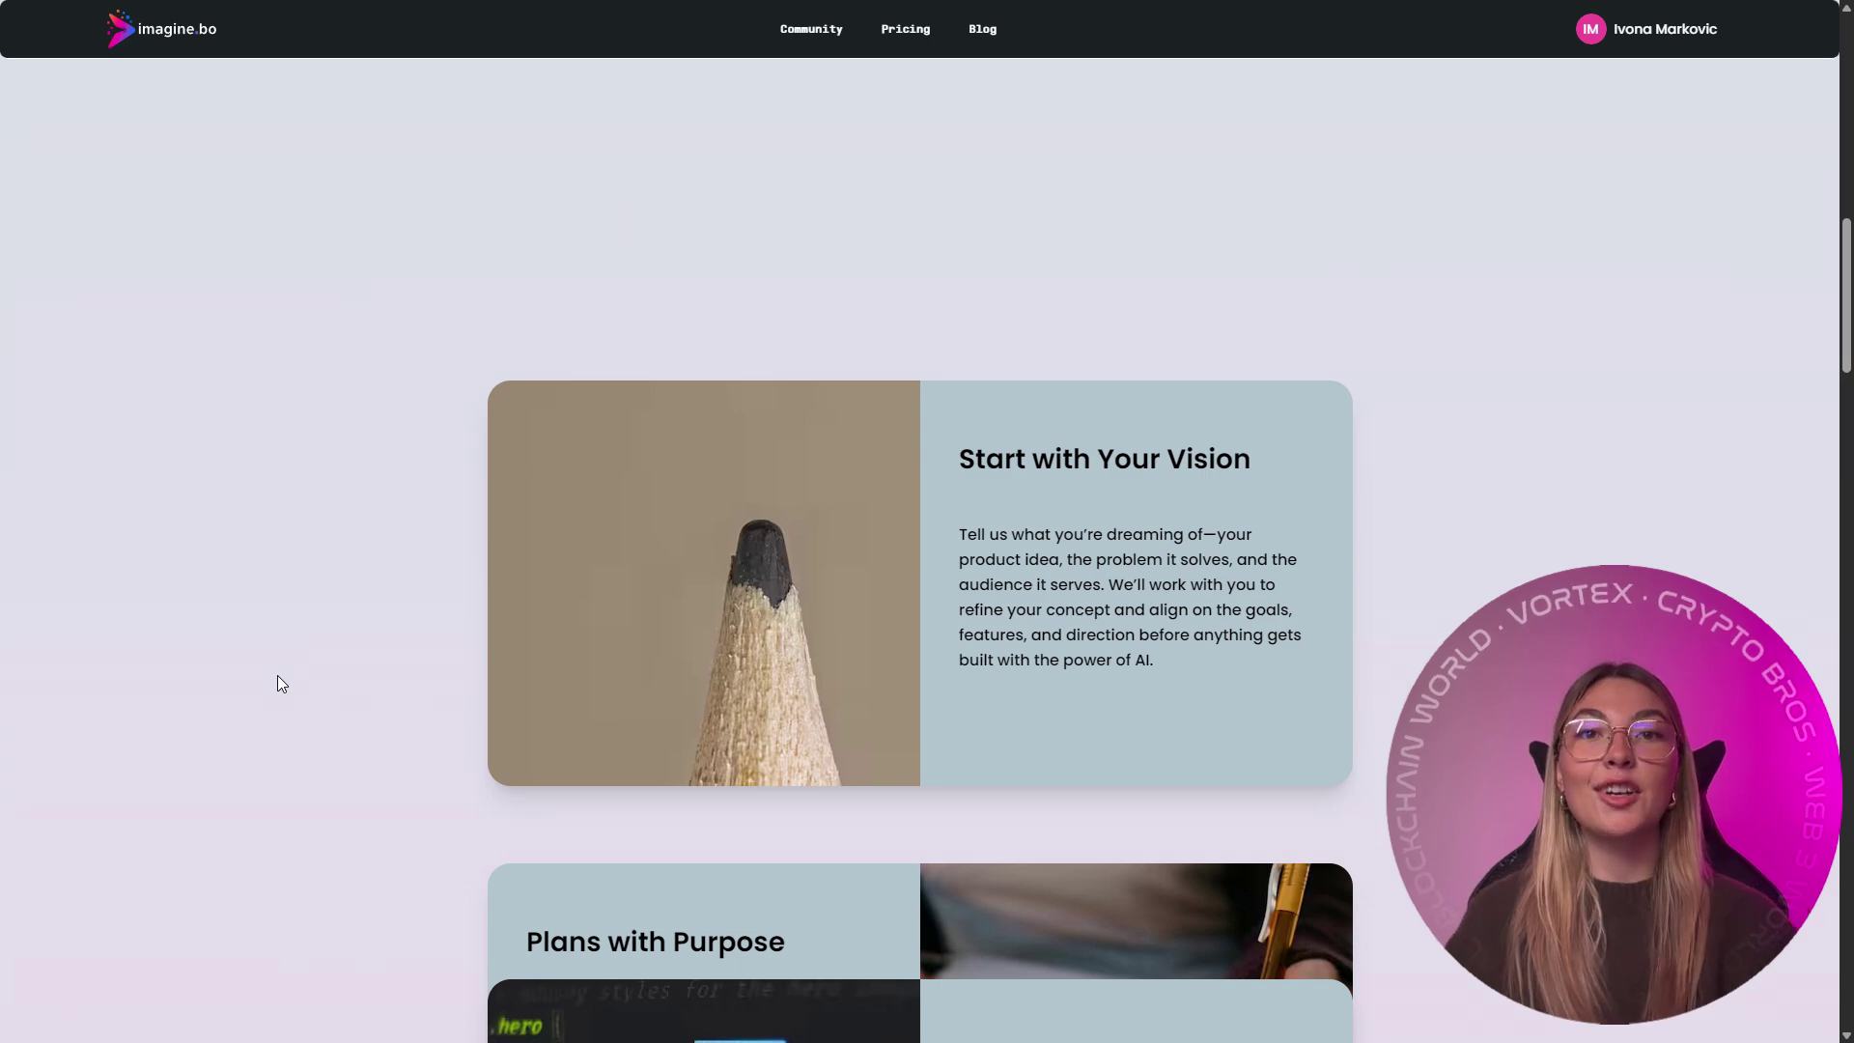
scroll(328, 664, down, 1)
scroll(340, 664, down, 2)
scroll(352, 664, down, 1)
scroll(354, 665, down, 2)
scroll(352, 655, down, 3)
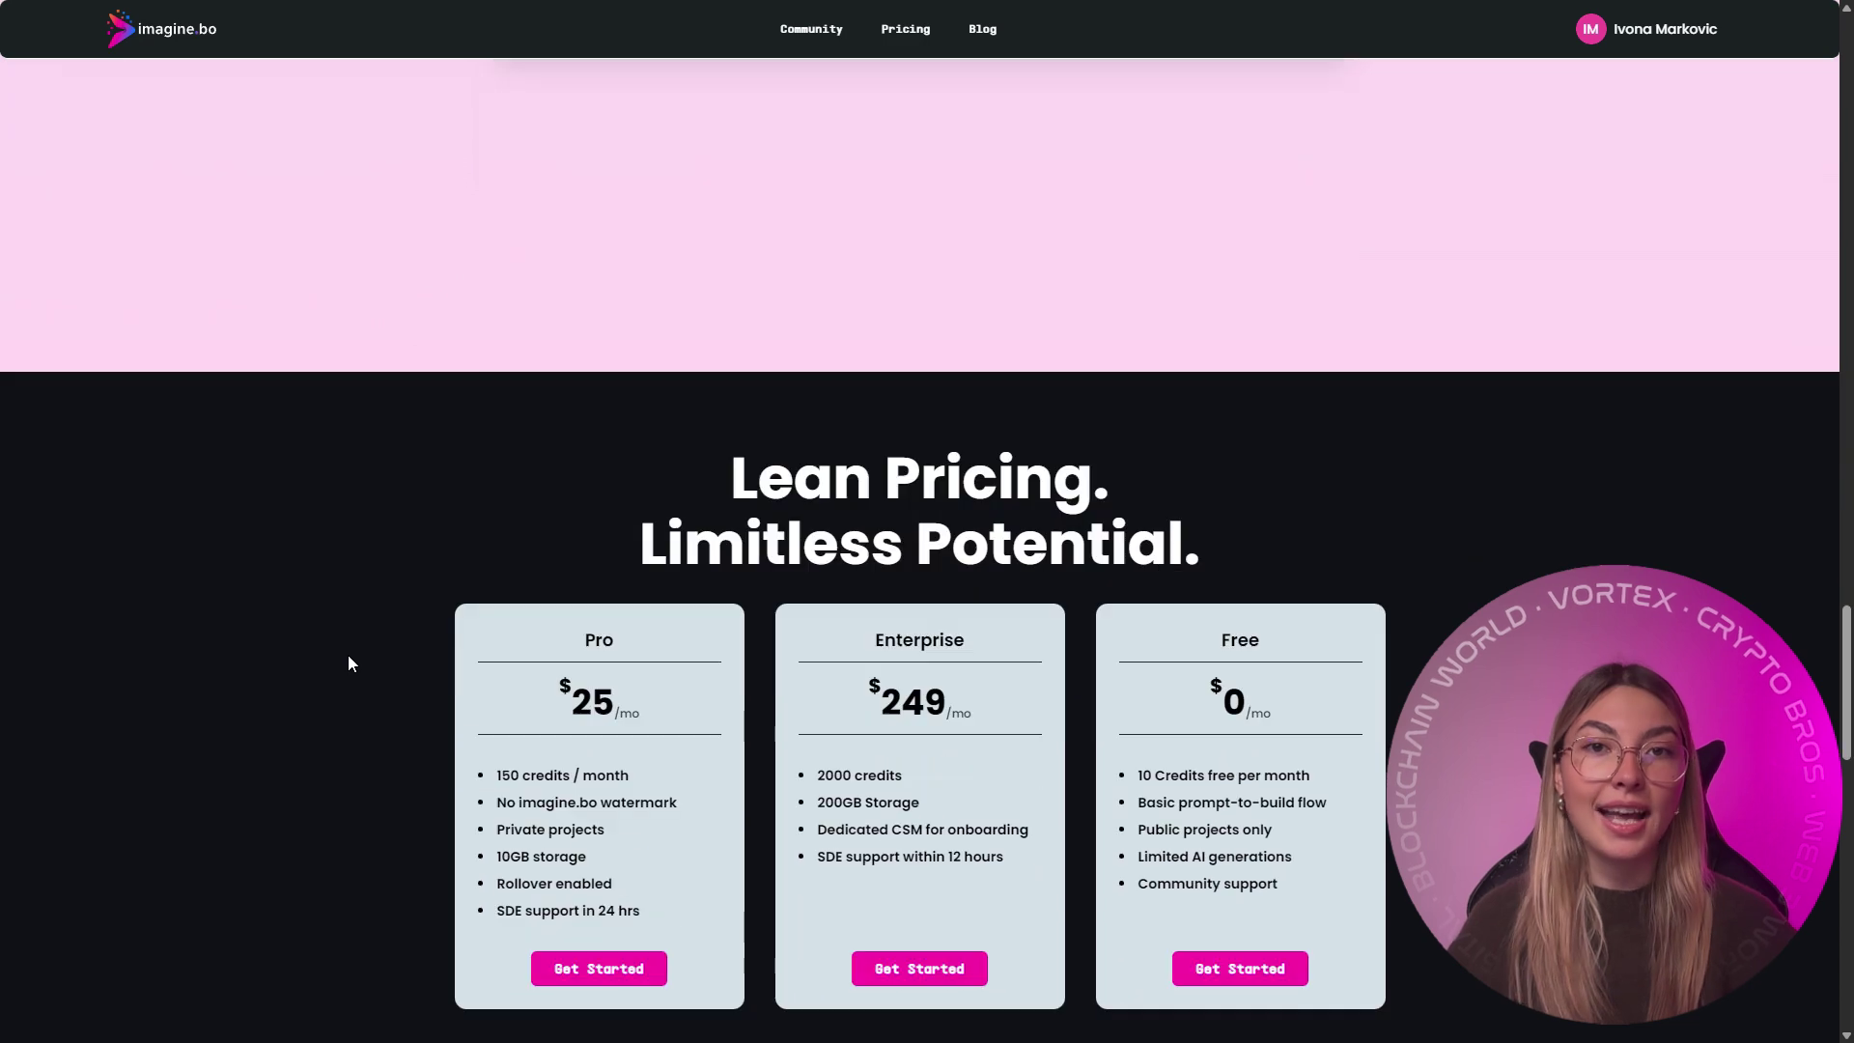
scroll(348, 657, down, 1)
scroll(348, 663, down, 1)
scroll(347, 664, down, 1)
scroll(346, 668, down, 1)
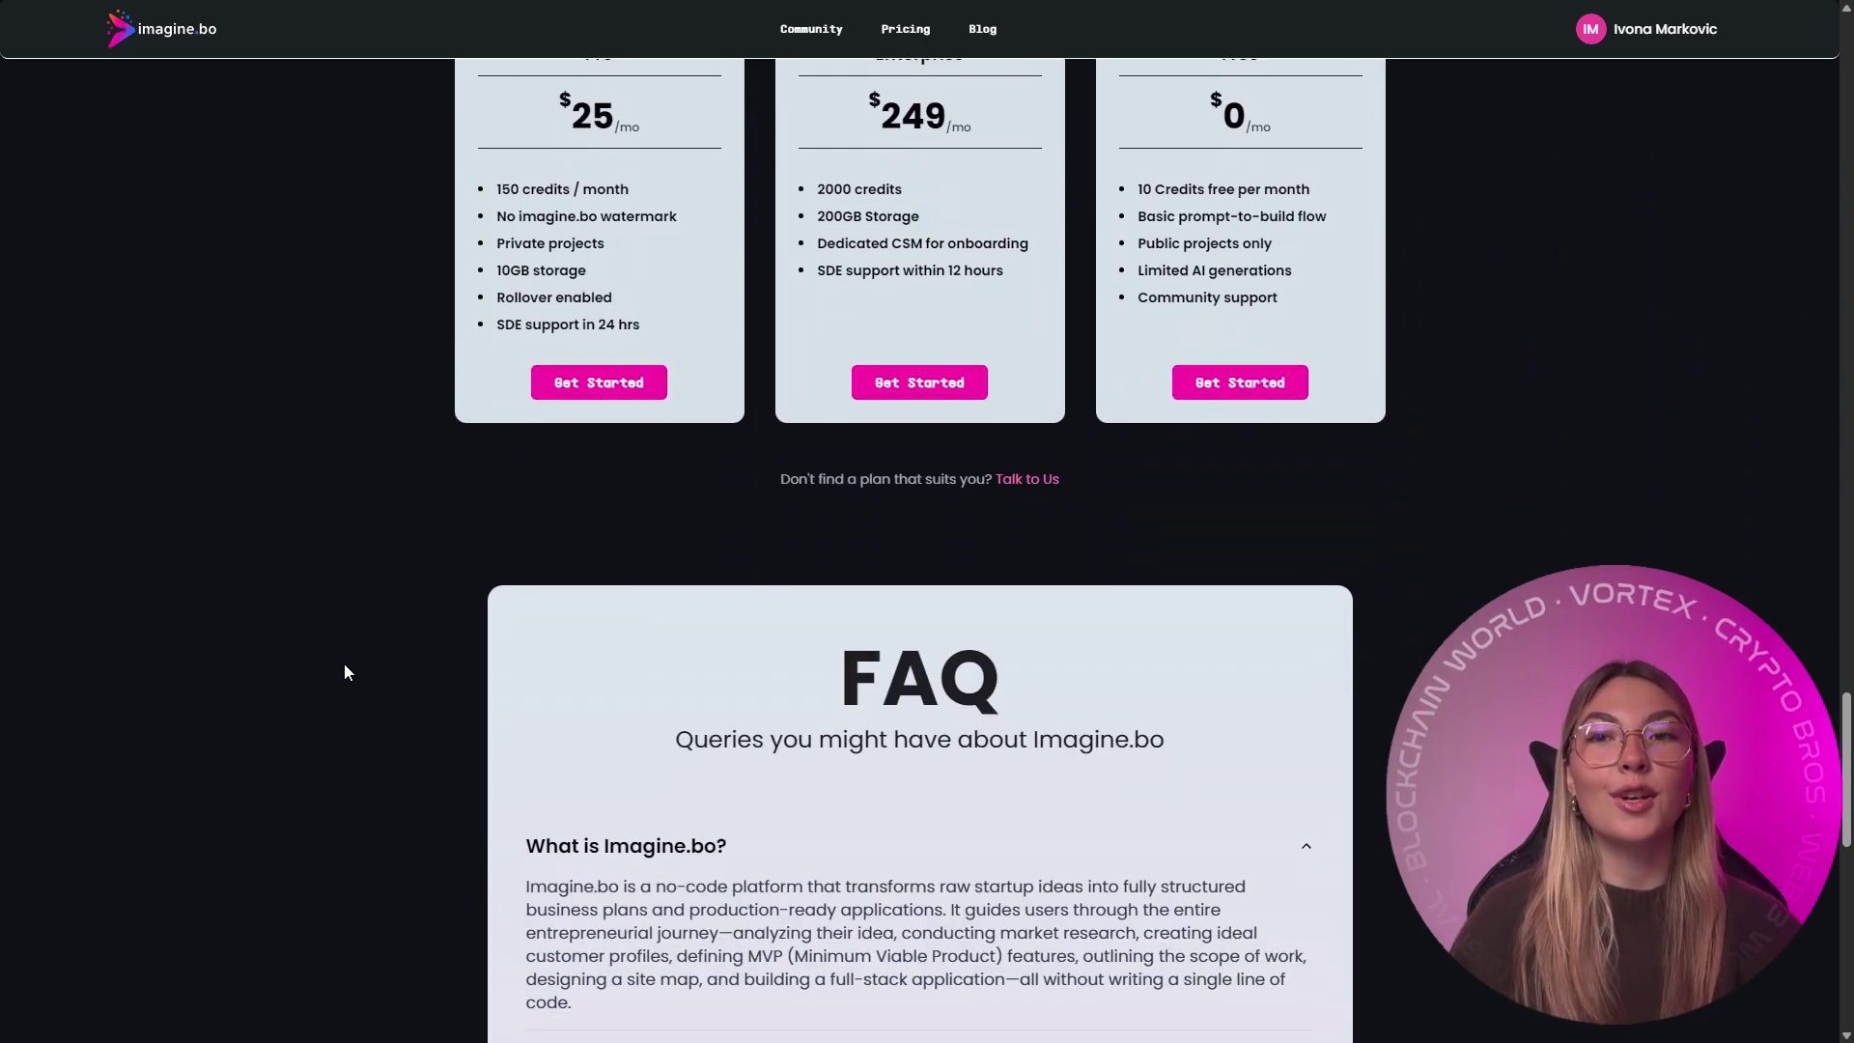
scroll(345, 671, down, 2)
scroll(345, 672, down, 1)
scroll(346, 672, down, 2)
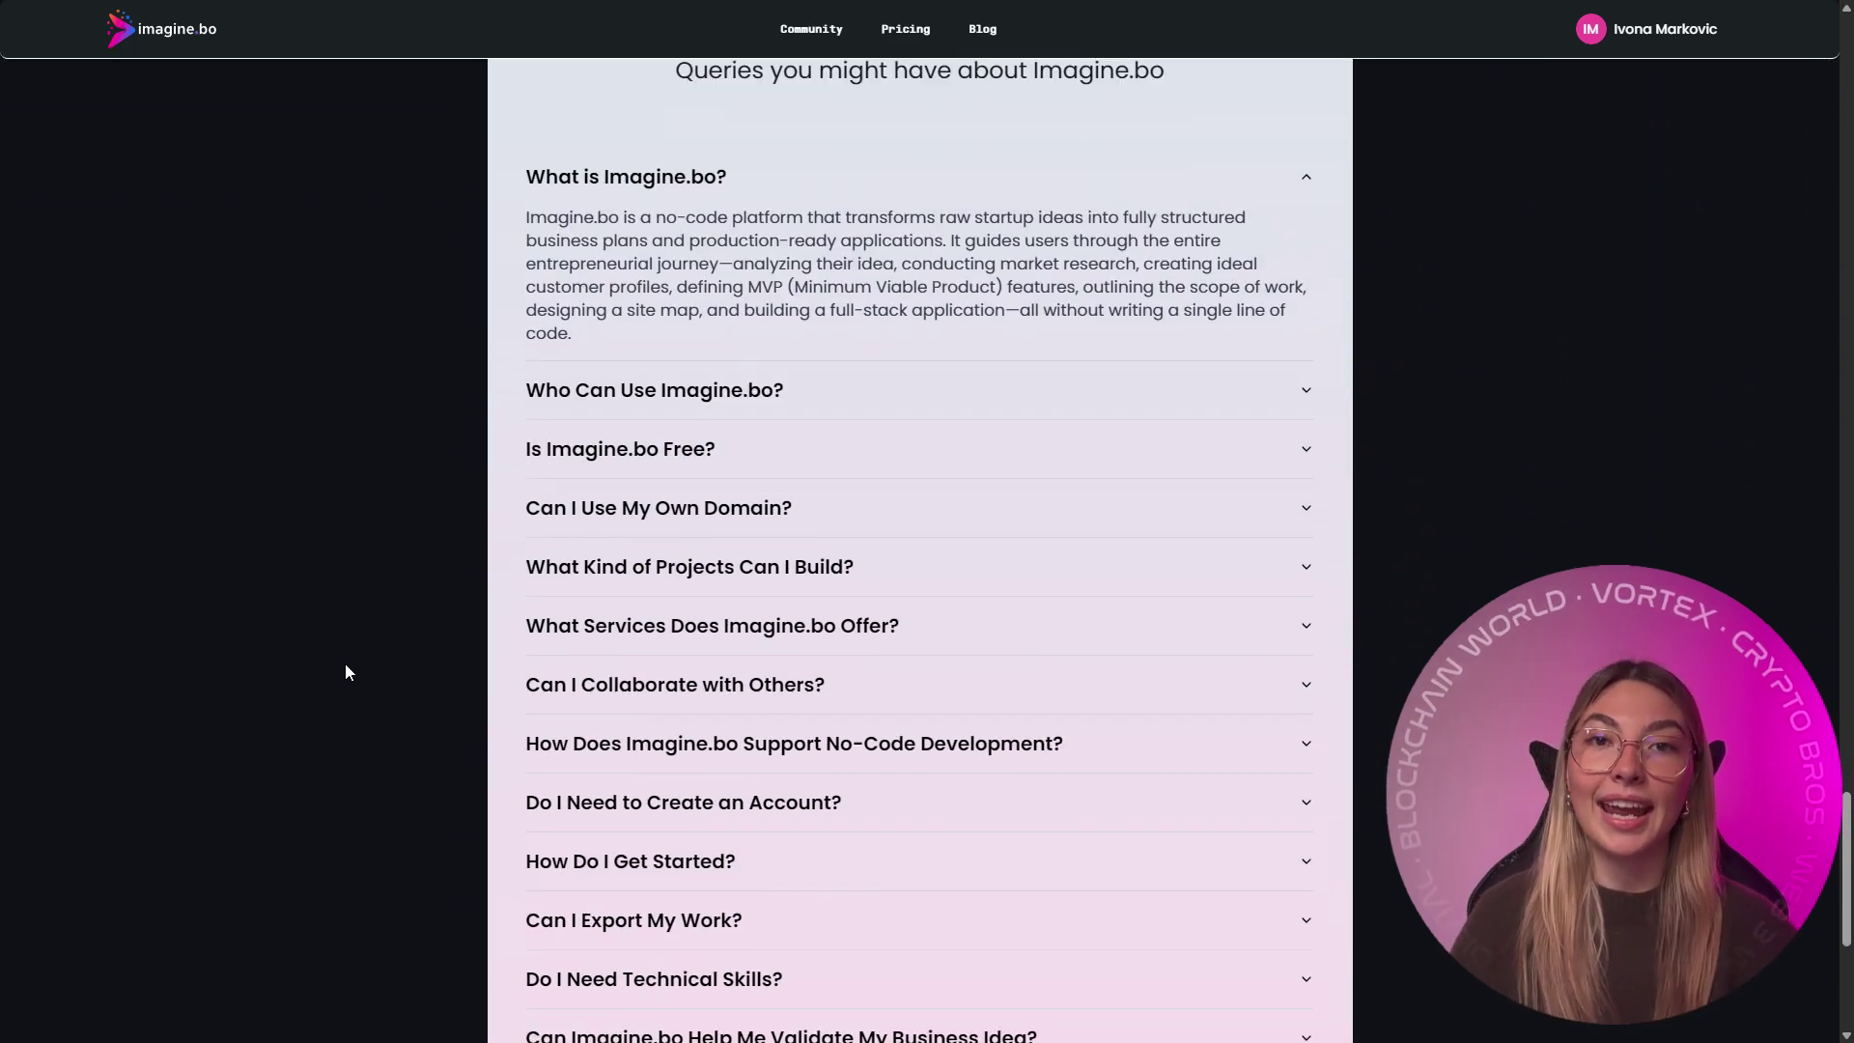